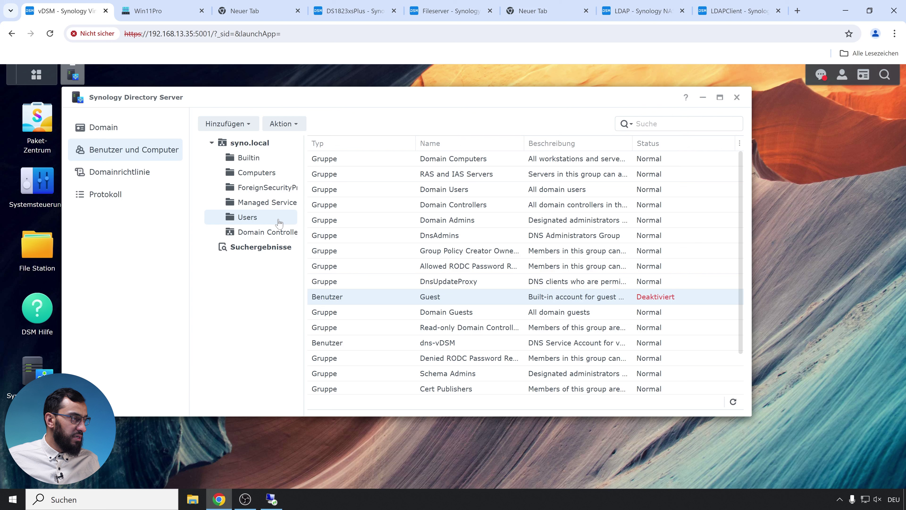
# Step: Start a new domain user in the Users container, entering the user's login name and entering and confirming the account password
pyautogui.click(251, 129)
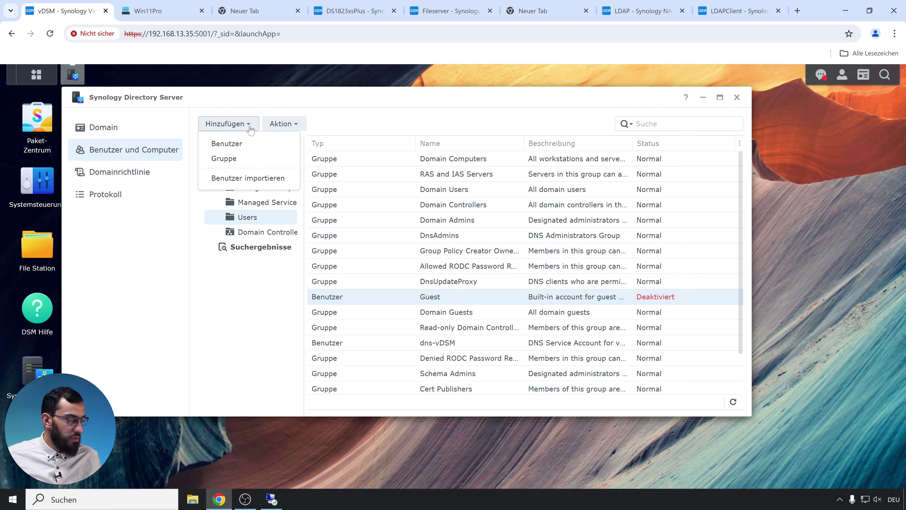
pyautogui.click(253, 147)
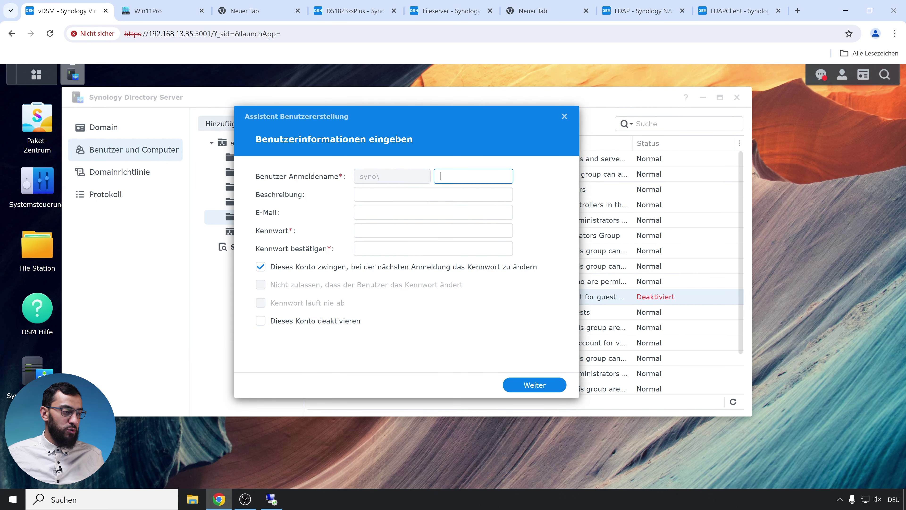
pyautogui.write('Timo')
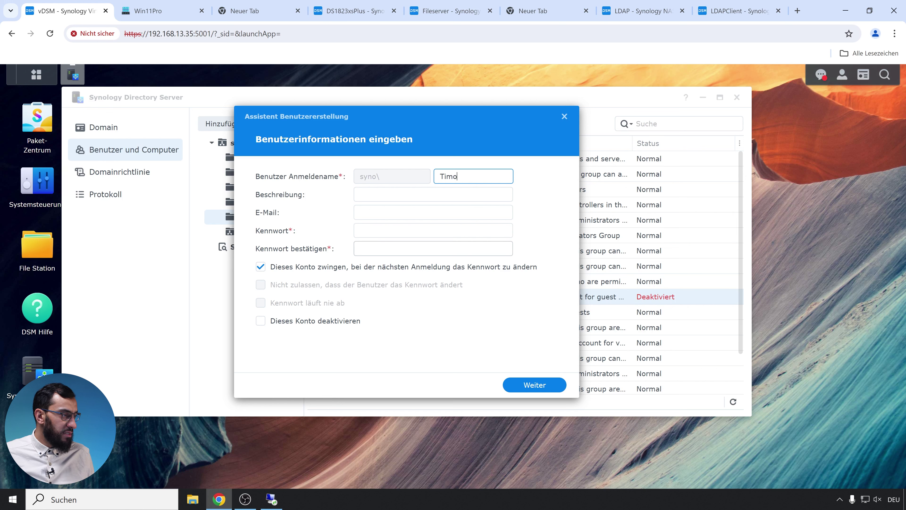
pyautogui.click(433, 230)
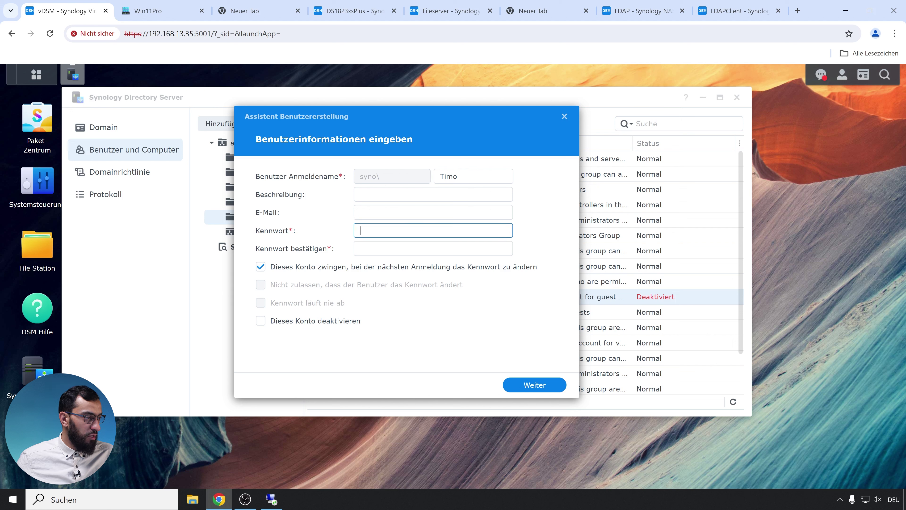
pyautogui.write('••••••••')
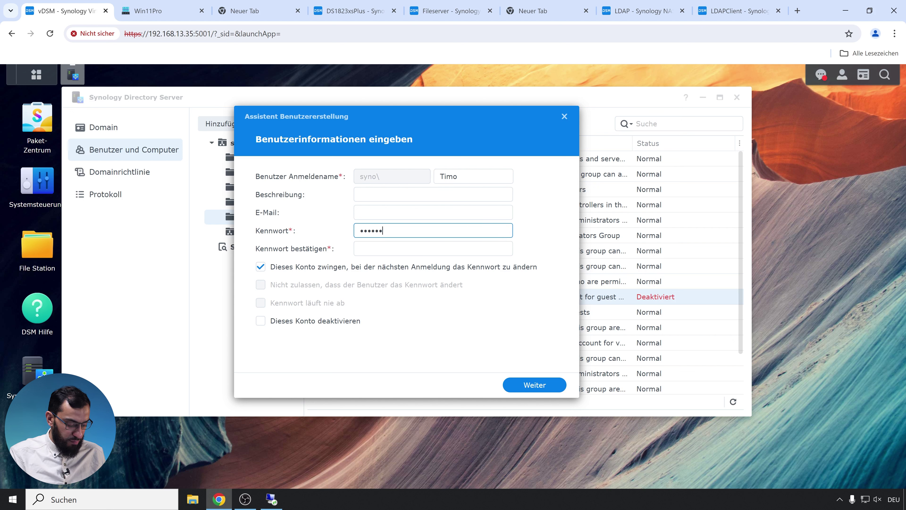
pyautogui.write('•')
pyautogui.click(433, 247)
pyautogui.write('••••••••')
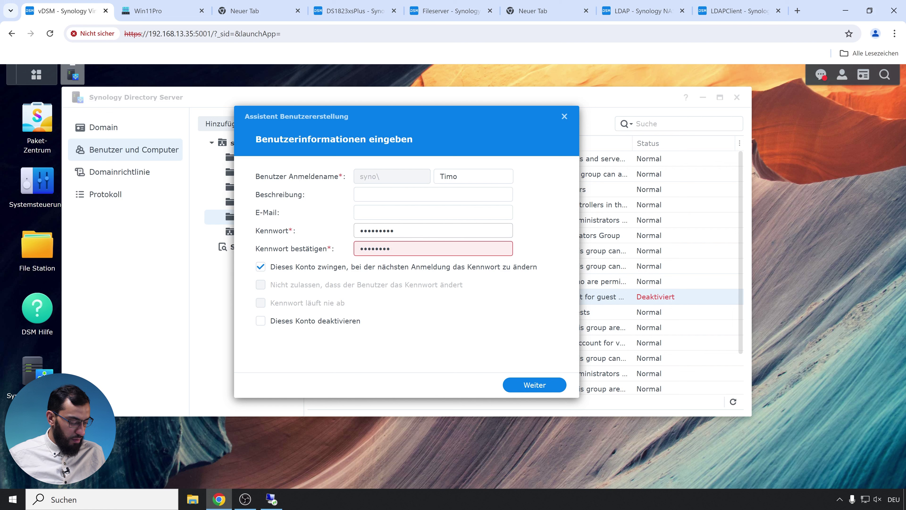
pyautogui.write('•')
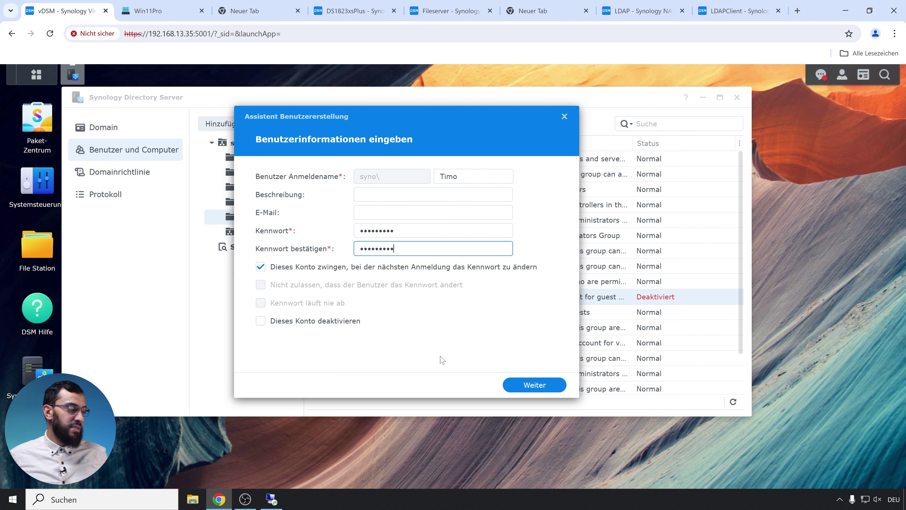
# Step: Finish creating the user without joining any additional groups
pyautogui.click(542, 388)
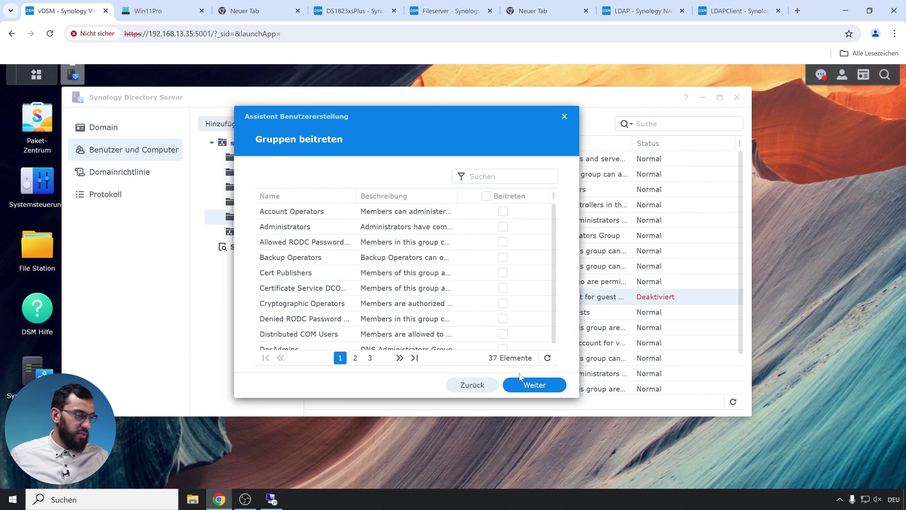
pyautogui.click(525, 385)
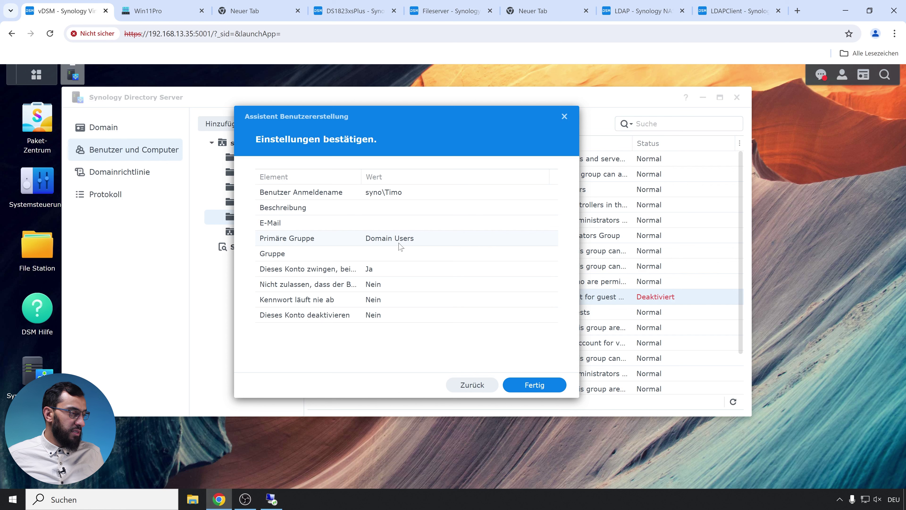
pyautogui.click(523, 384)
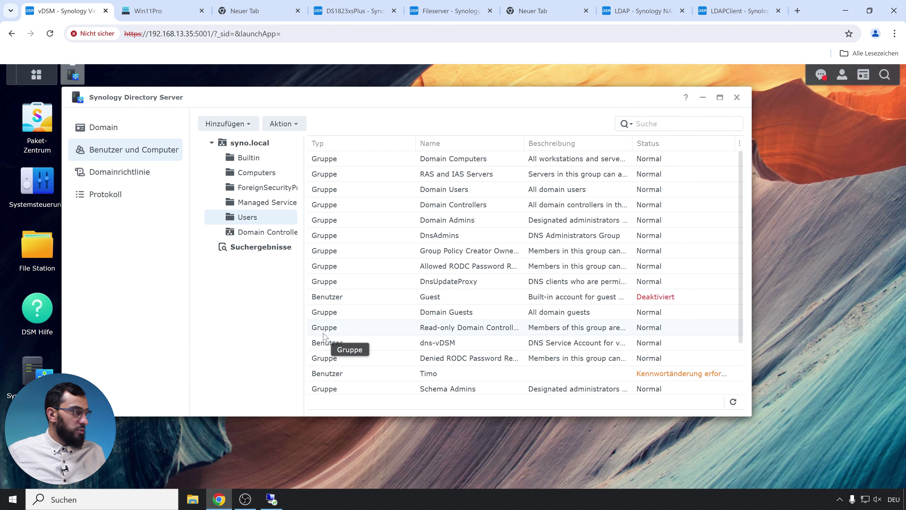
# Step: Edit the new user's permitted logon hours to deny logon for all of Sunday and Saturday
pyautogui.doubleClick(339, 373)
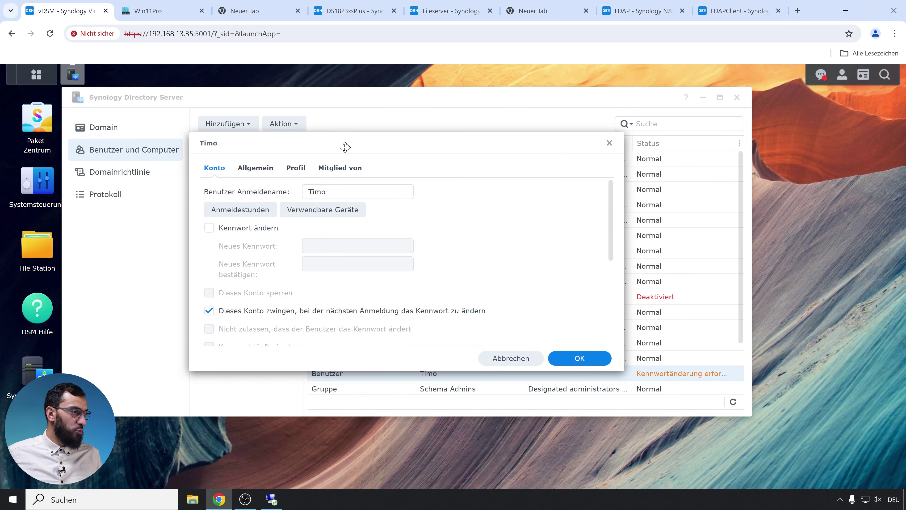
pyautogui.moveTo(344, 144); pyautogui.dragTo(460, 121)
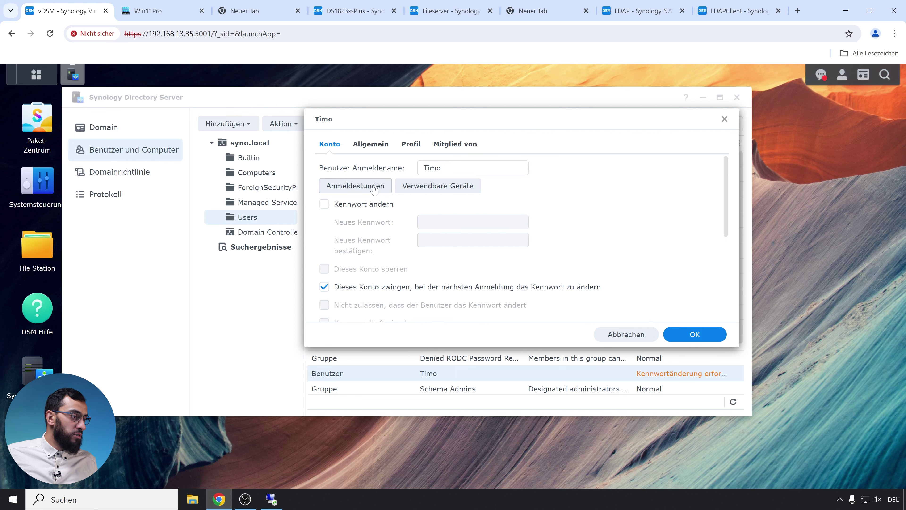
pyautogui.click(353, 186)
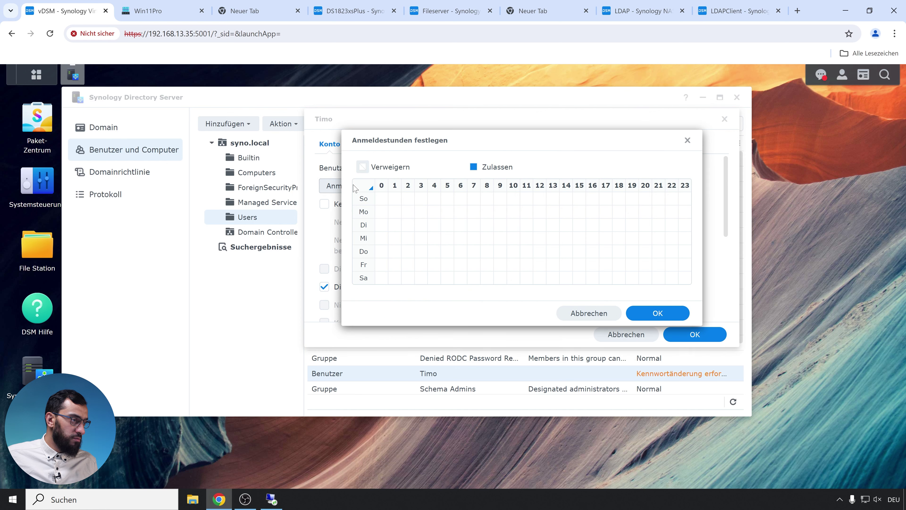
pyautogui.moveTo(407, 144); pyautogui.dragTo(380, 211)
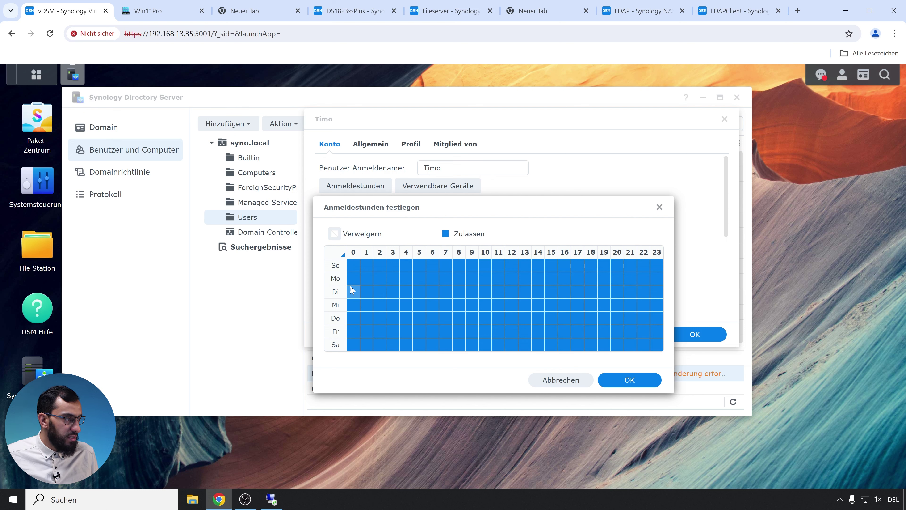
pyautogui.moveTo(352, 268); pyautogui.dragTo(687, 268)
pyautogui.moveTo(354, 345); pyautogui.dragTo(689, 352)
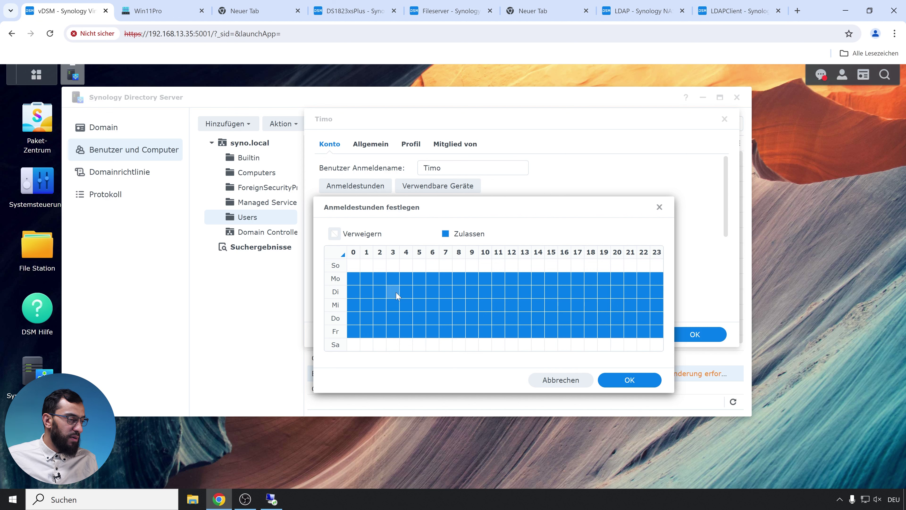
# Step: Deny logon for hours 0–6 and 21–23 from Monday to Friday and accept the logon schedule
pyautogui.moveTo(374, 285); pyautogui.dragTo(432, 331)
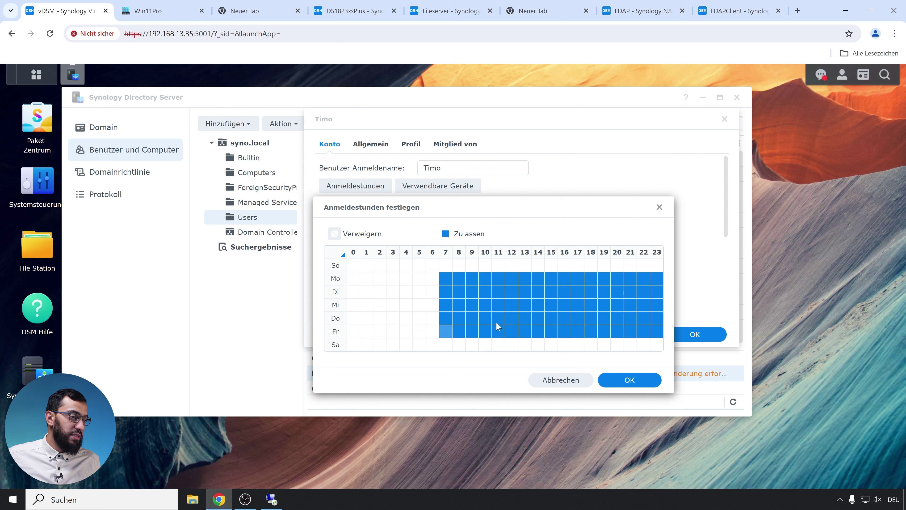
pyautogui.moveTo(632, 278); pyautogui.dragTo(660, 349)
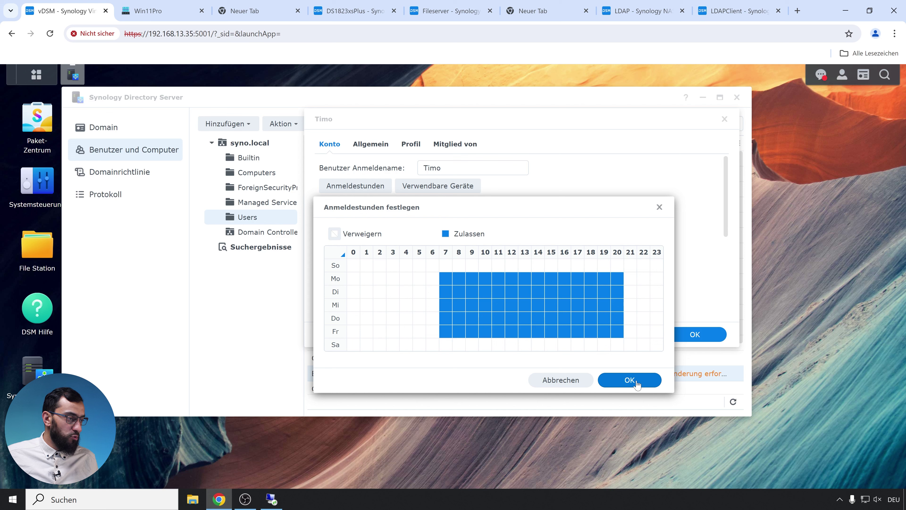
pyautogui.click(629, 380)
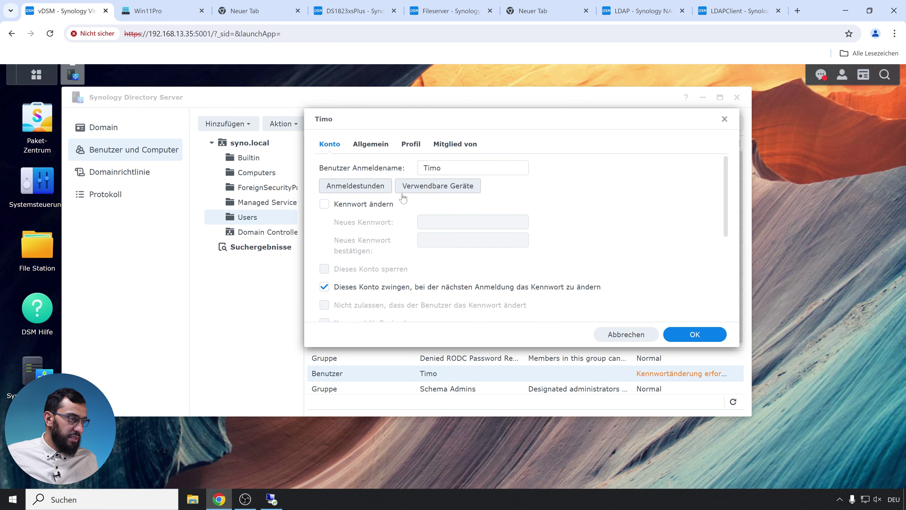
# Step: Try restricting the user's usable devices to specific computers, switch back to all computers and cancel the assignment
pyautogui.click(419, 188)
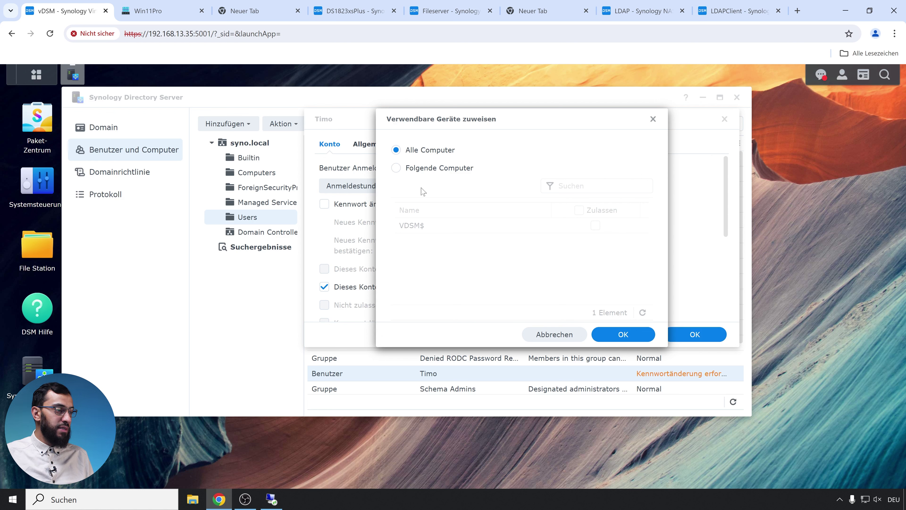
pyautogui.click(397, 168)
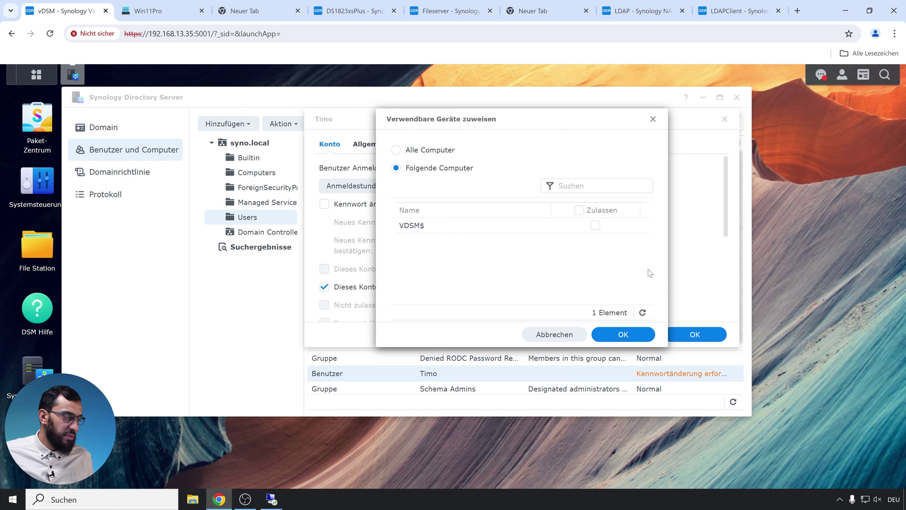
pyautogui.click(440, 153)
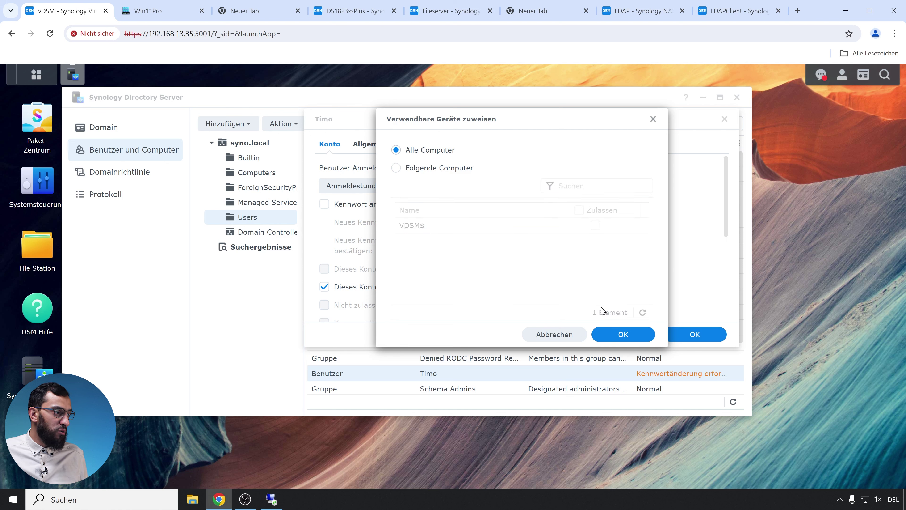
pyautogui.click(551, 336)
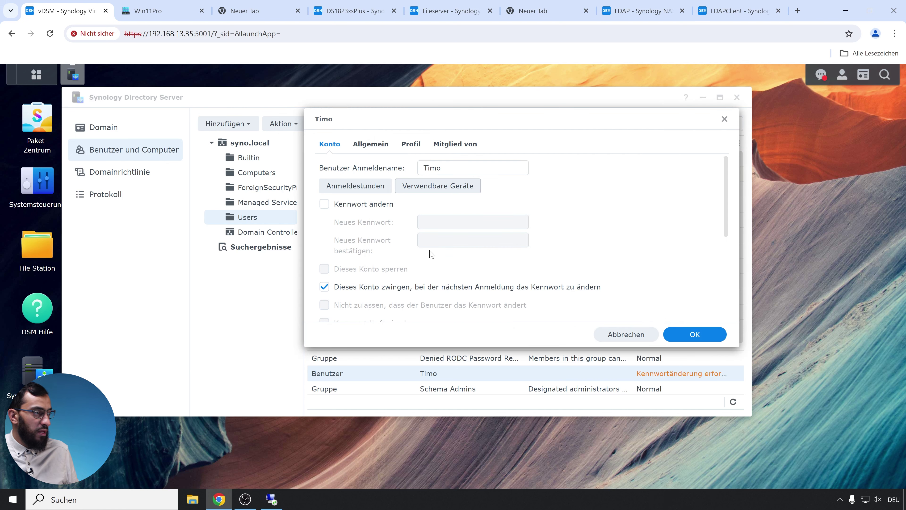
# Step: Try an account expiry date of 10.08.2024, and set the account back to never expire
pyautogui.scroll(-3, 432, 251)
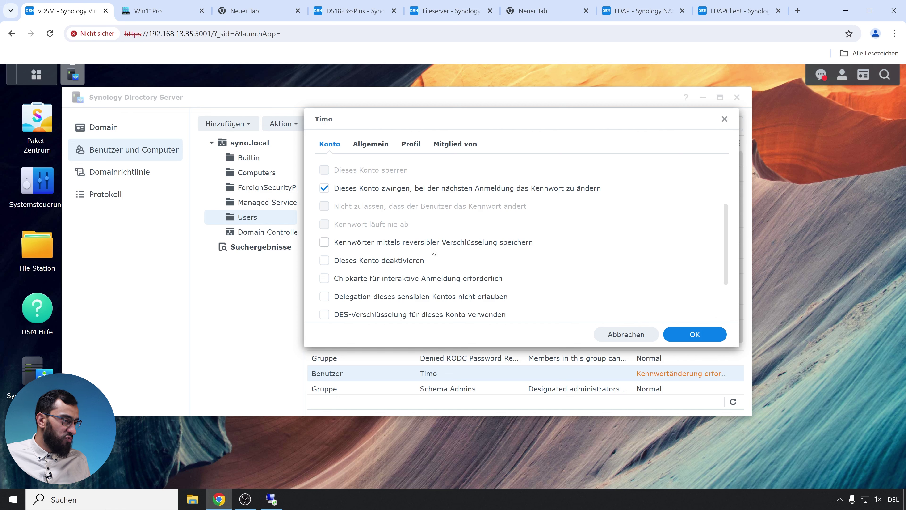
pyautogui.scroll(-3, 434, 251)
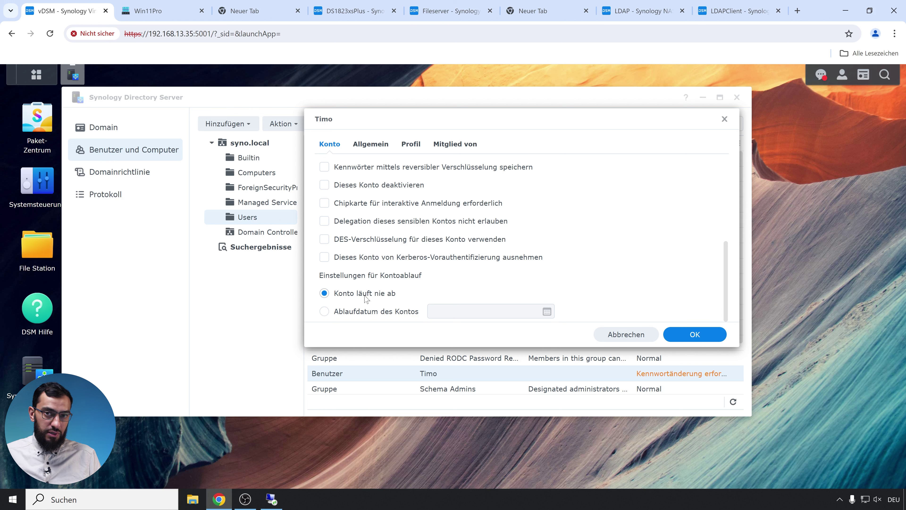
pyautogui.click(324, 311)
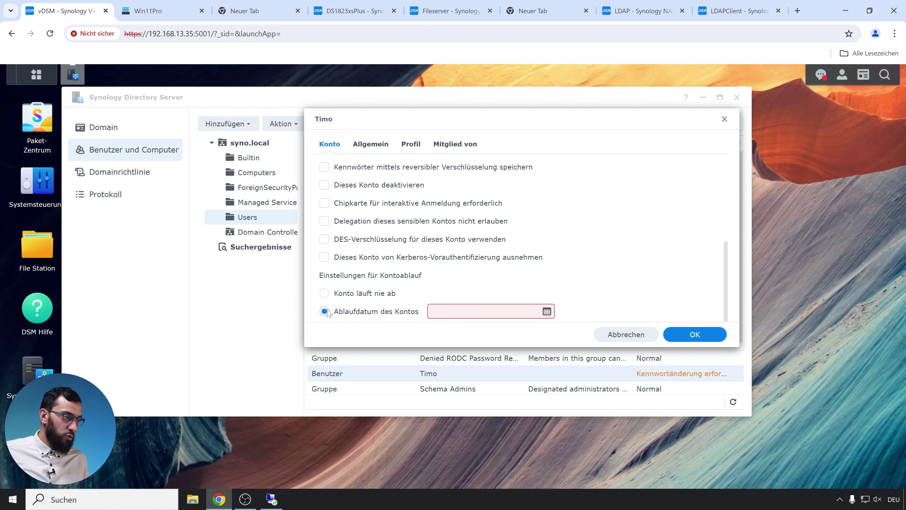
pyautogui.click(547, 311)
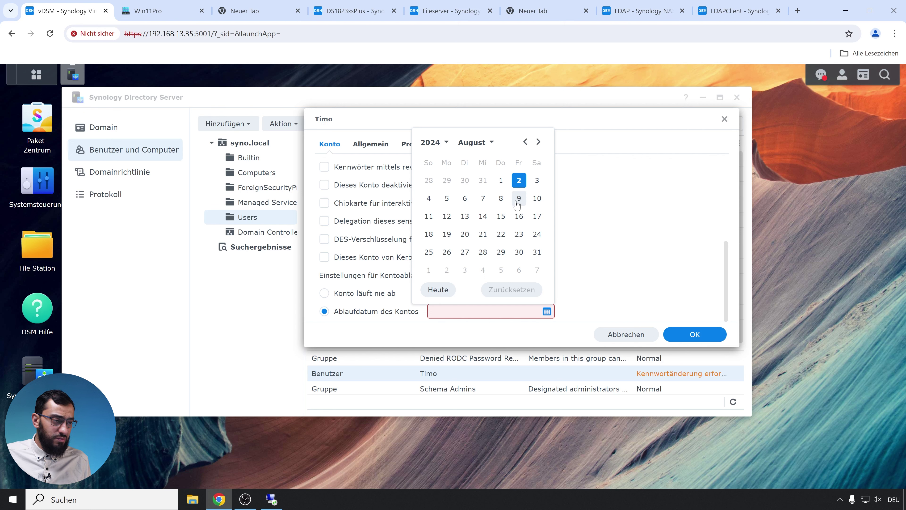
pyautogui.click(536, 198)
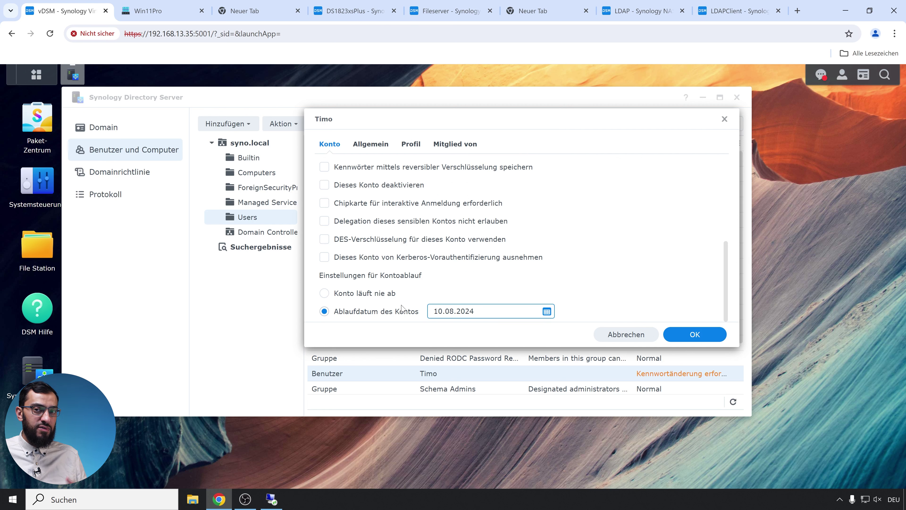
pyautogui.click(375, 299)
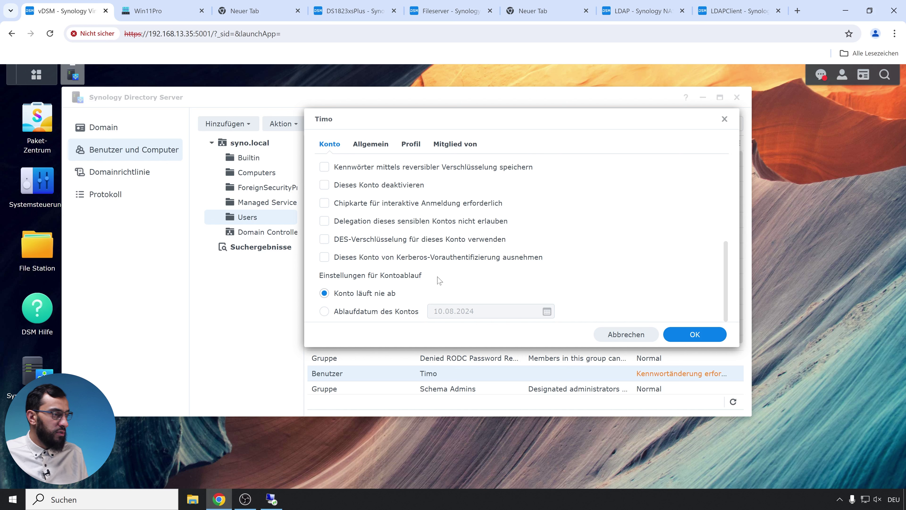
# Step: Review the user's general contact fields and the profile path, login script and home directory settings
pyautogui.click(369, 149)
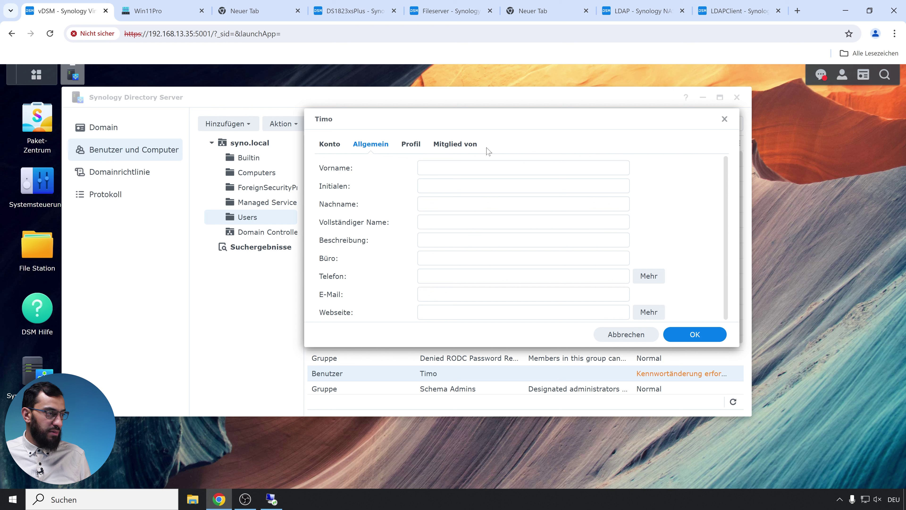
pyautogui.scroll(-1, 407, 220)
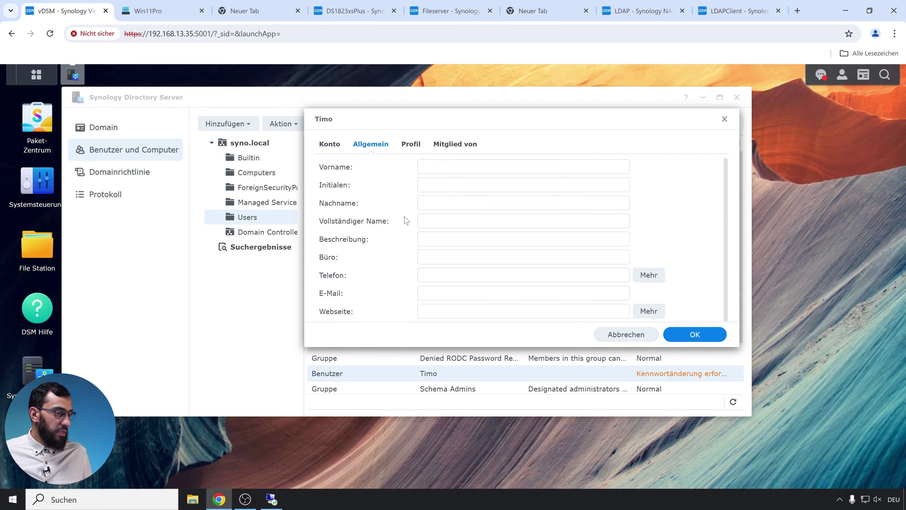
pyautogui.click(409, 152)
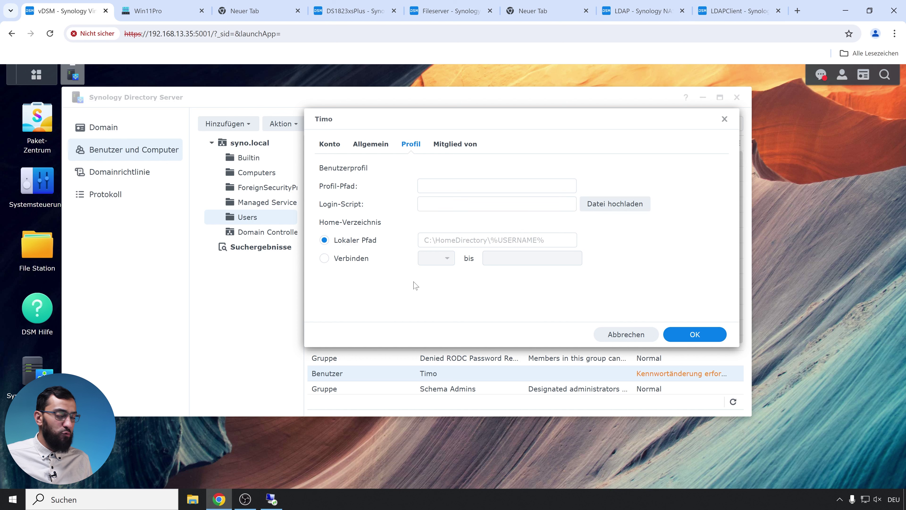
# Step: Activate the user home service in the Control Panel's advanced user settings with Volume 1 as the homes location, and apply the change
pyautogui.click(38, 193)
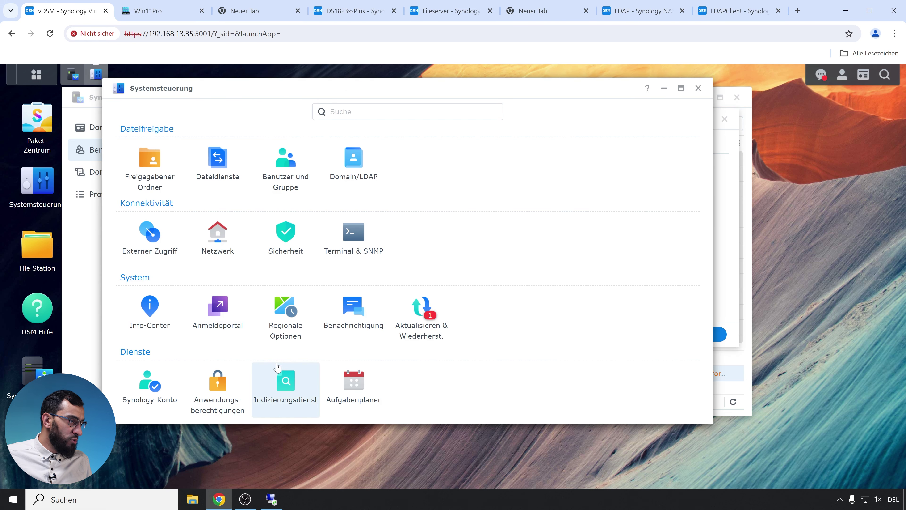
pyautogui.click(295, 174)
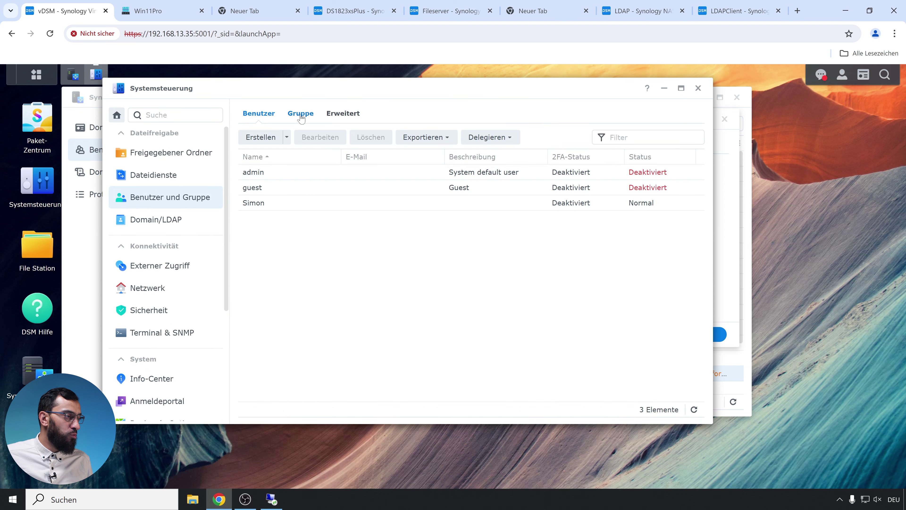
pyautogui.click(341, 114)
pyautogui.scroll(-5, 310, 262)
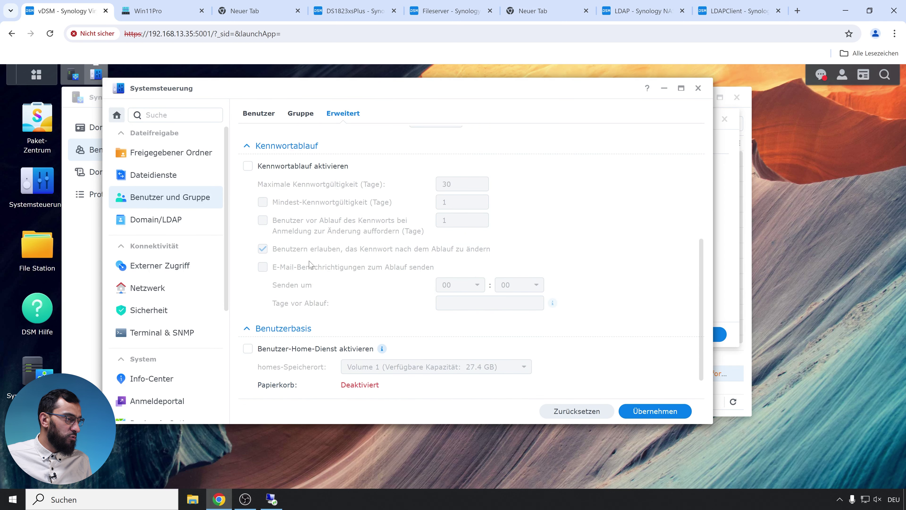
pyautogui.scroll(-1, 314, 291)
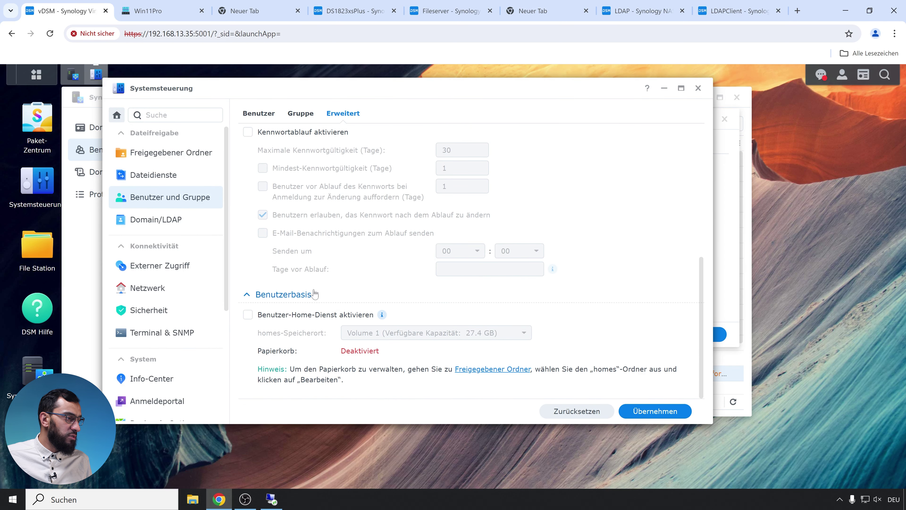
pyautogui.click(270, 316)
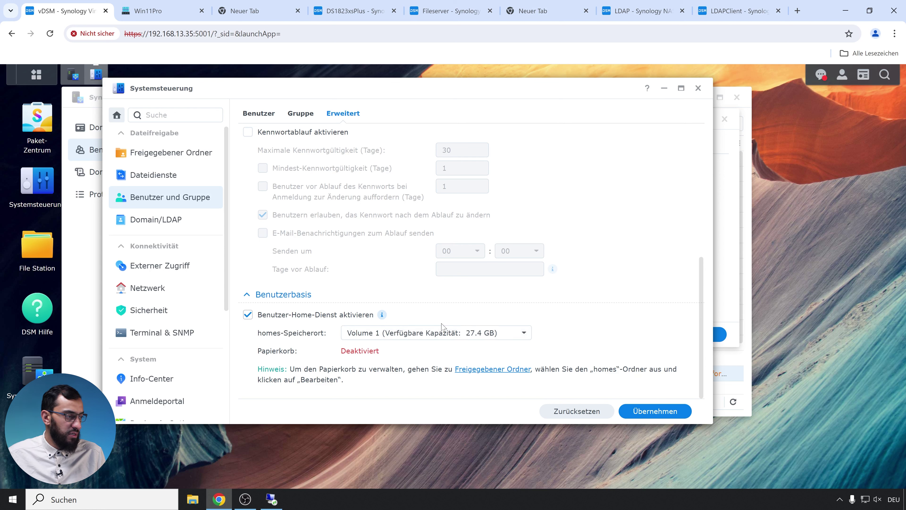
pyautogui.click(526, 333)
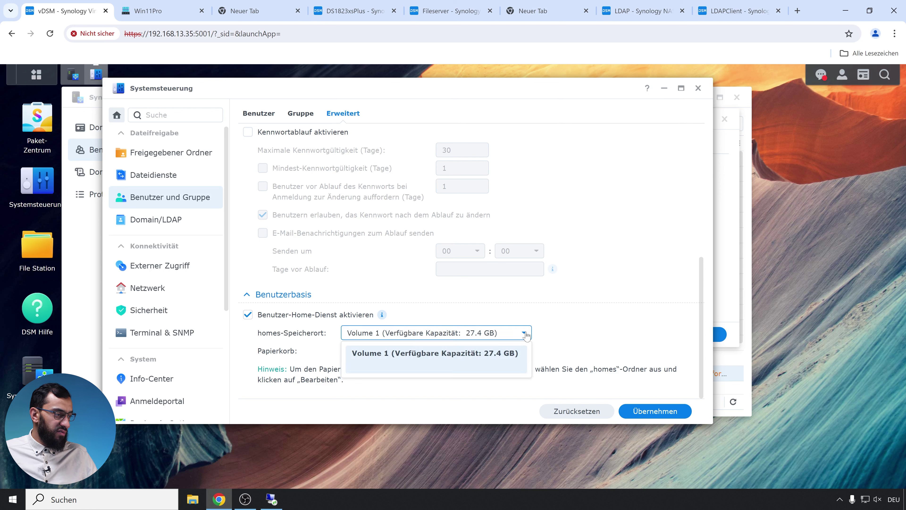
pyautogui.click(585, 309)
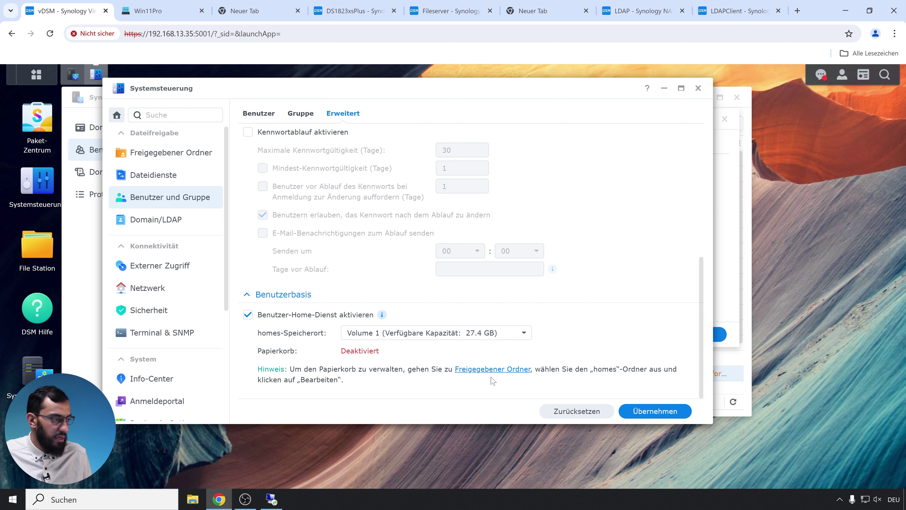
pyautogui.click(655, 411)
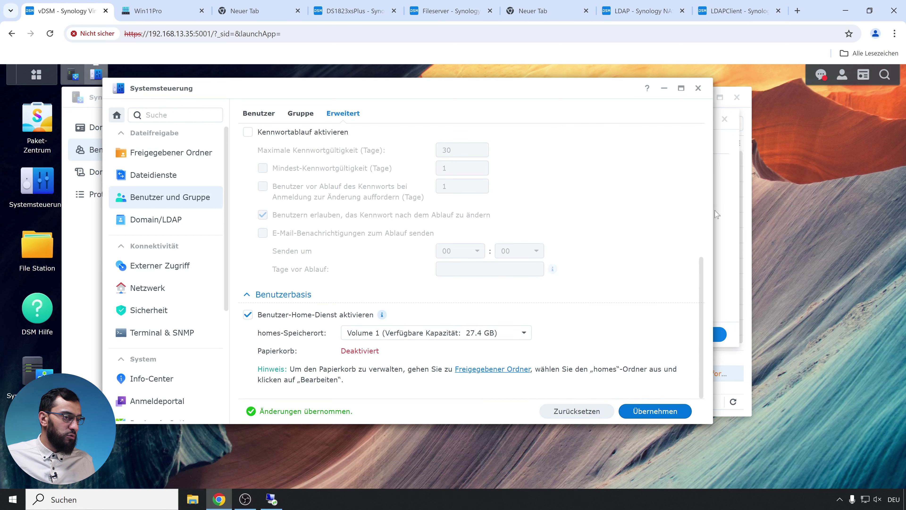
pyautogui.click(698, 88)
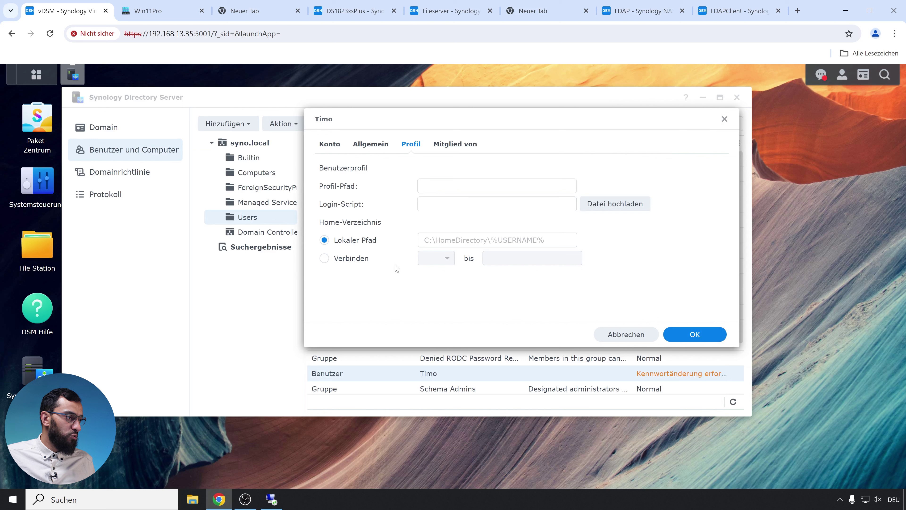
# Step: Try connecting the domain user's home directory to drive T:, and switch it back to the local path
pyautogui.click(356, 260)
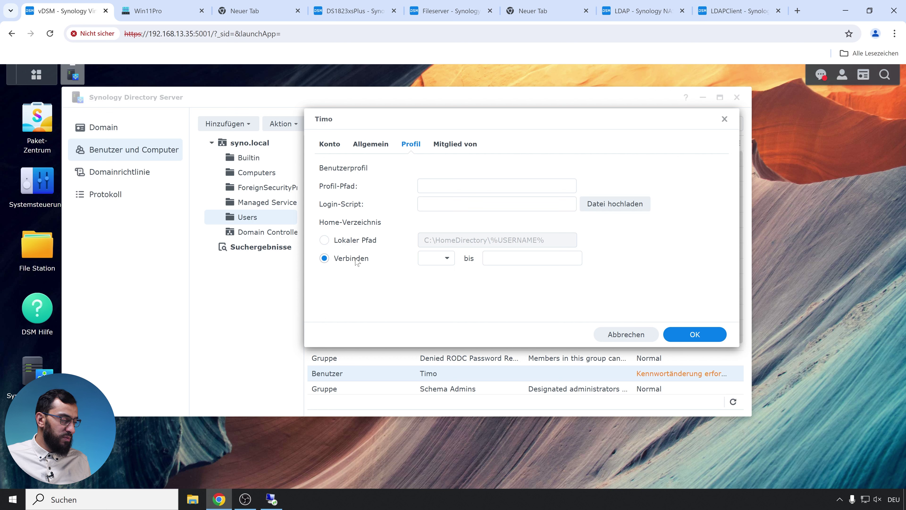
pyautogui.click(439, 263)
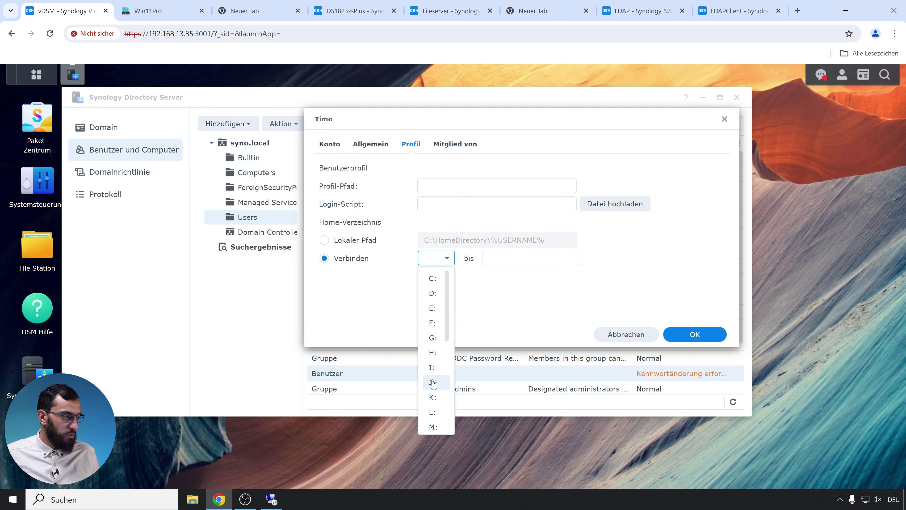
pyautogui.scroll(-5, 433, 380)
pyautogui.click(434, 334)
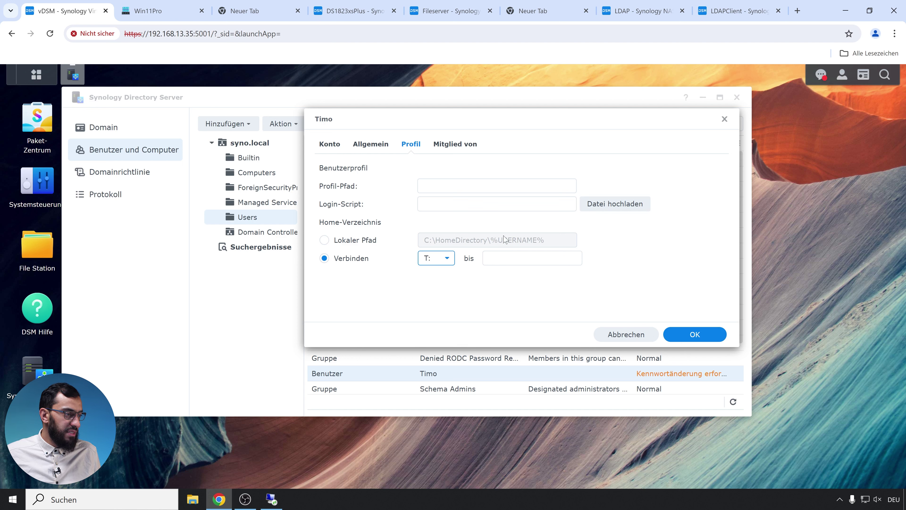
pyautogui.click(531, 258)
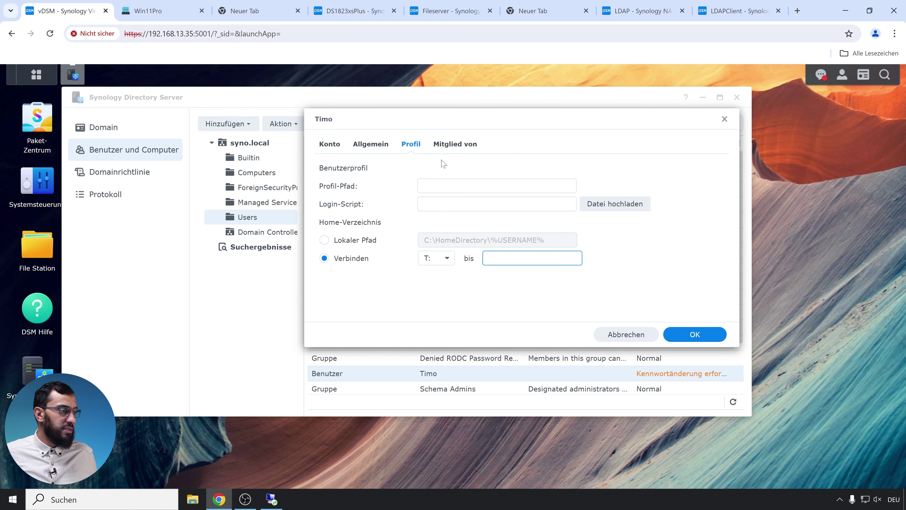
pyautogui.click(442, 144)
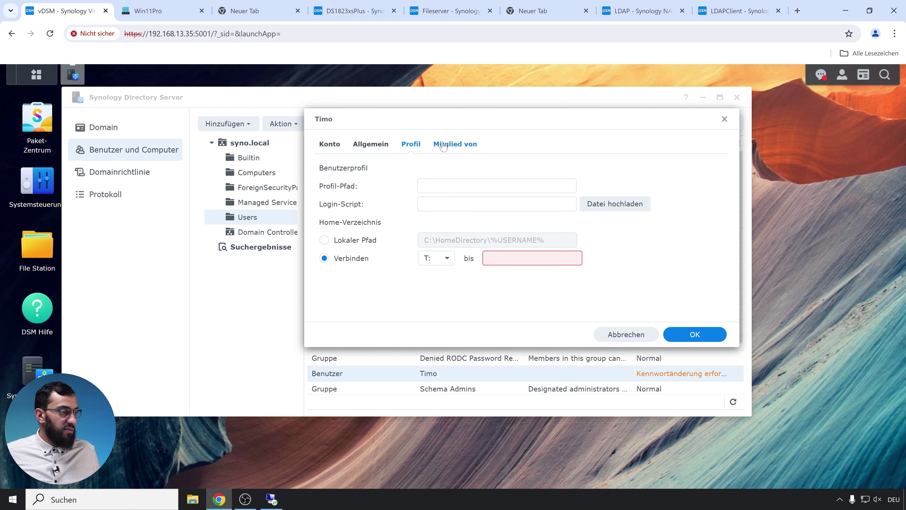
pyautogui.click(354, 240)
# Step: Review the groups available for the domain user's membership and accept the user's settings
pyautogui.click(455, 144)
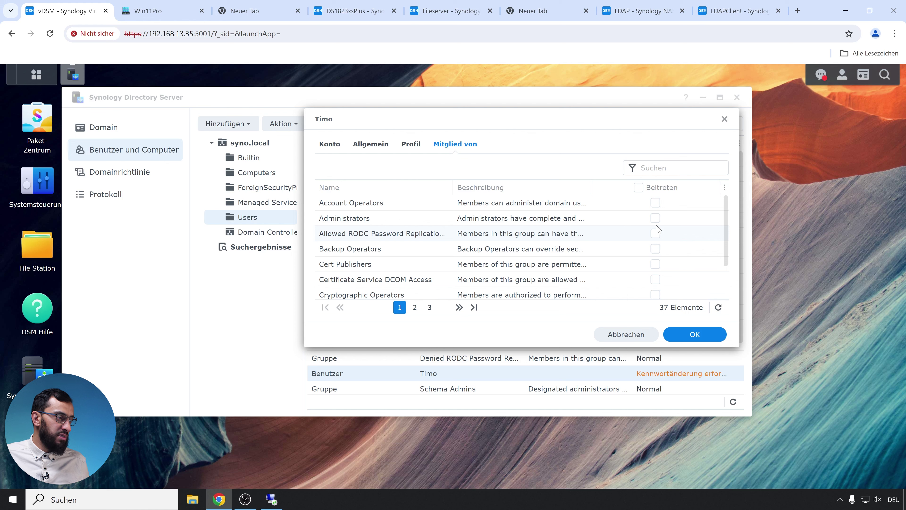
pyautogui.scroll(-2, 658, 230)
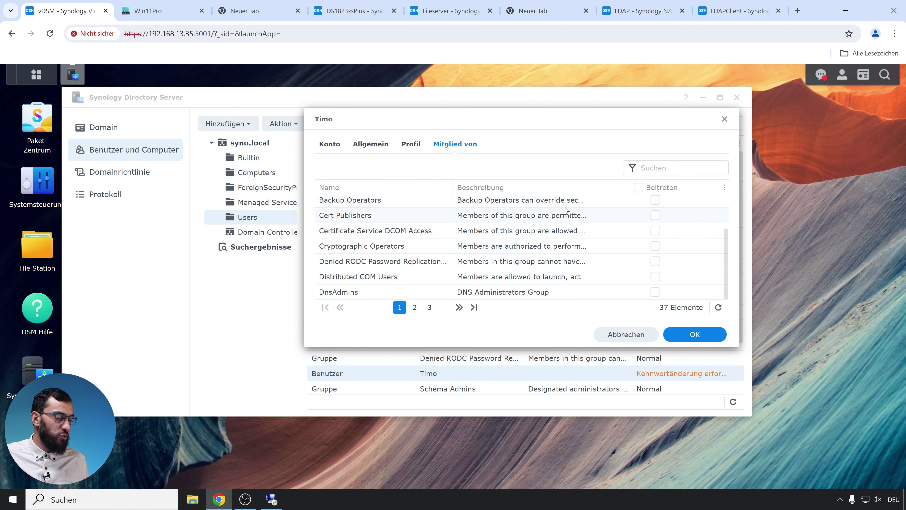
pyautogui.click(688, 339)
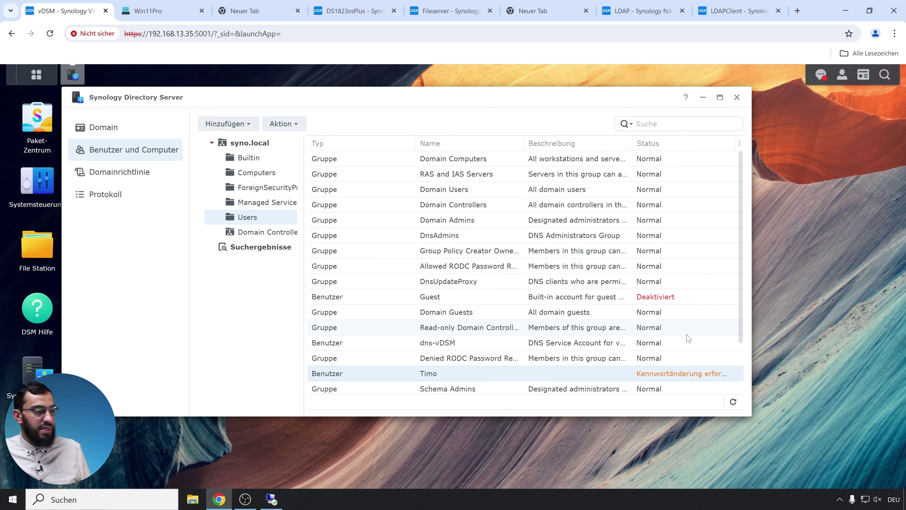
# Step: Create a domain group named PM with global scope and the security group type
pyautogui.click(244, 125)
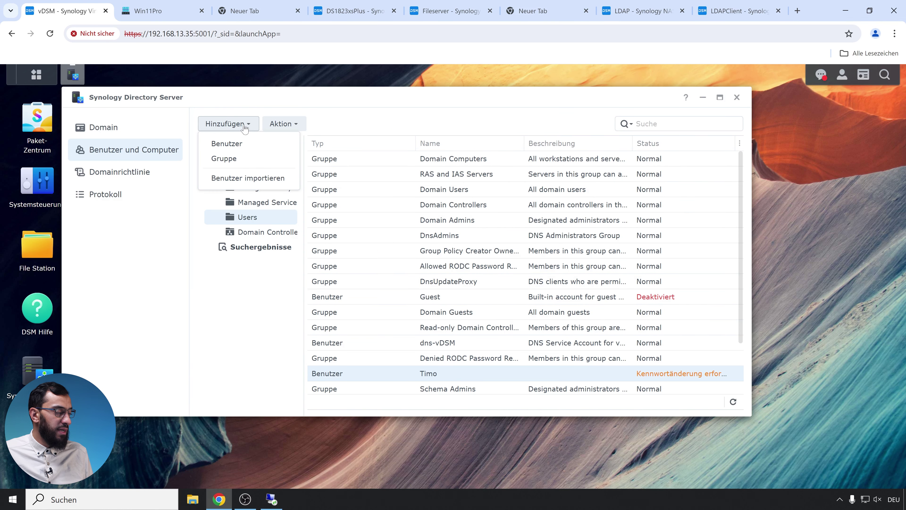
pyautogui.click(236, 163)
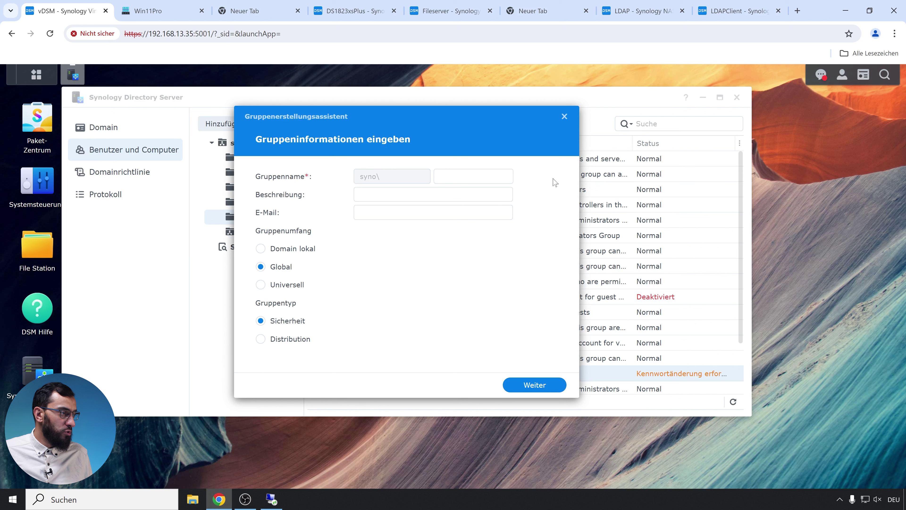
pyautogui.write('PM')
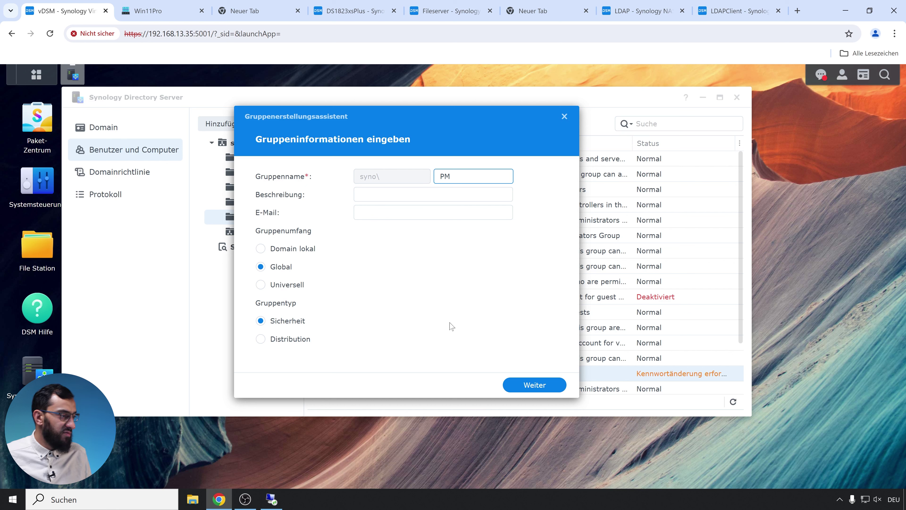
pyautogui.click(533, 390)
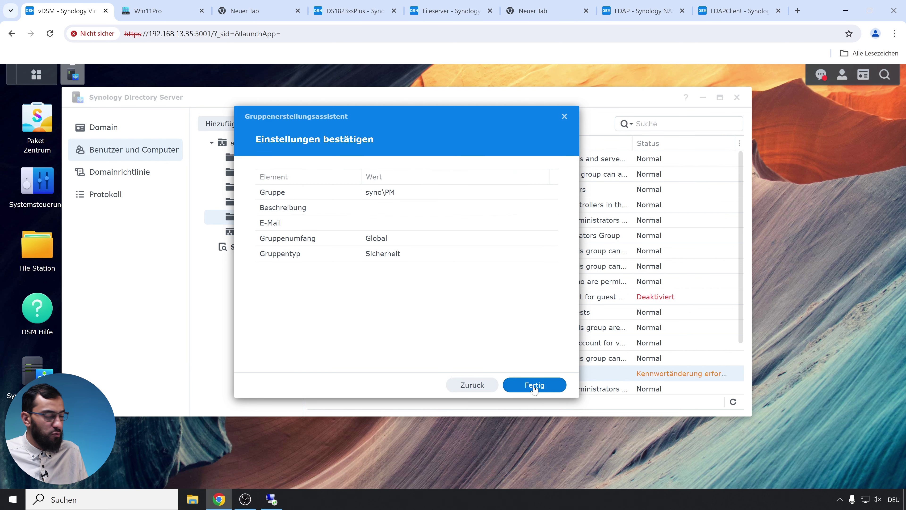
pyautogui.click(534, 385)
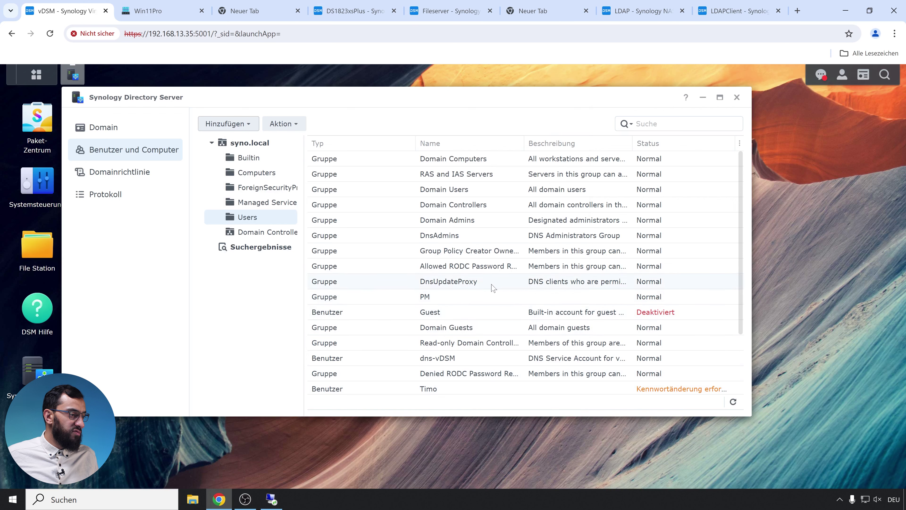
# Step: Add the new domain user to the PM group in the user's group memberships and accept the change
pyautogui.scroll(-2, 474, 303)
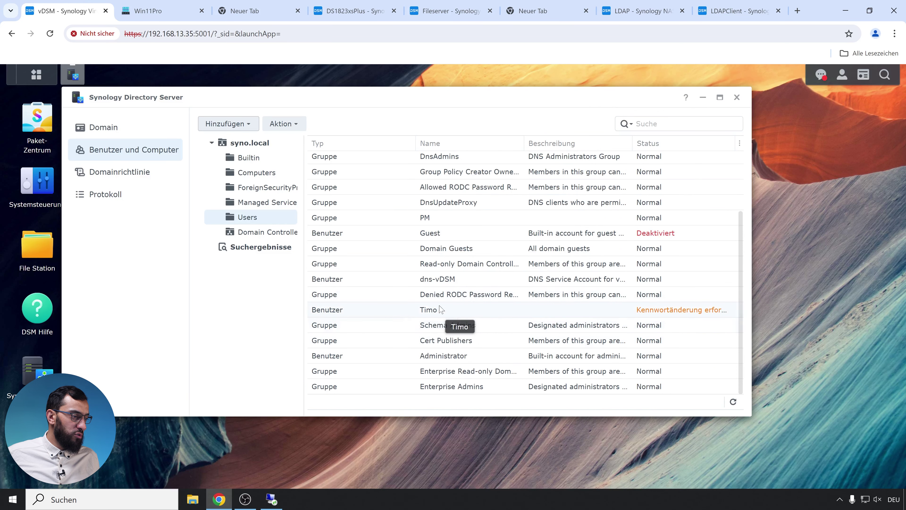
pyautogui.doubleClick(412, 314)
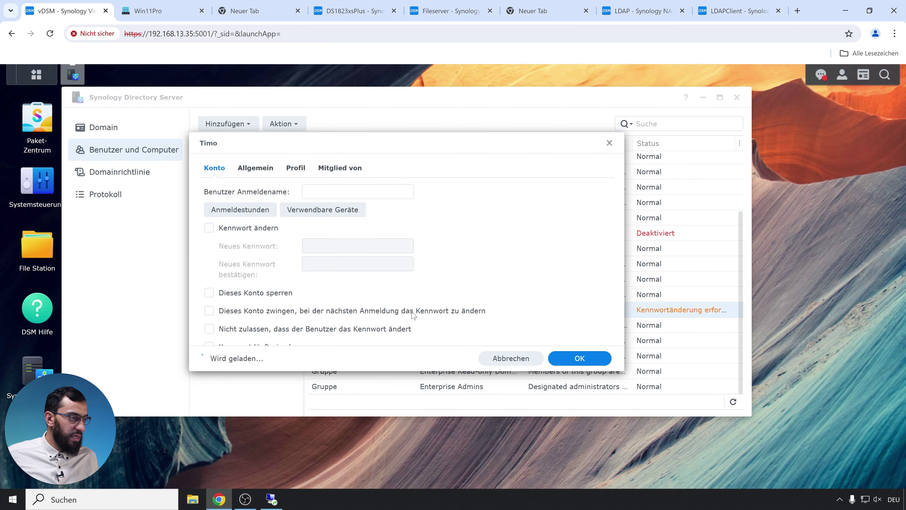
pyautogui.click(339, 168)
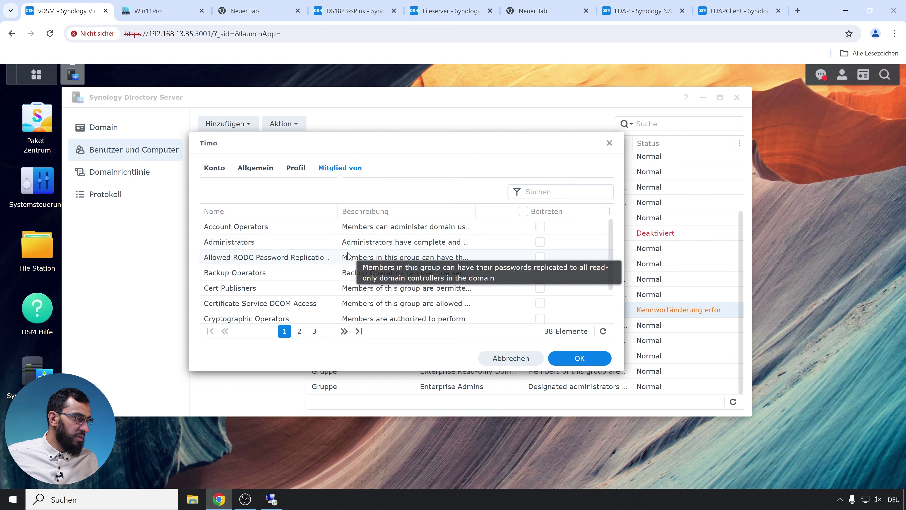
pyautogui.scroll(-1, 337, 298)
pyautogui.click(299, 331)
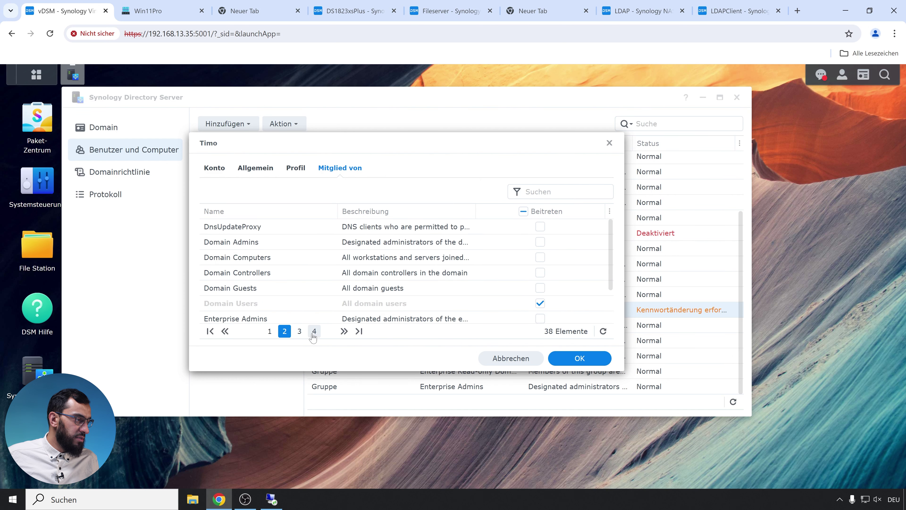
pyautogui.scroll(-1, 324, 286)
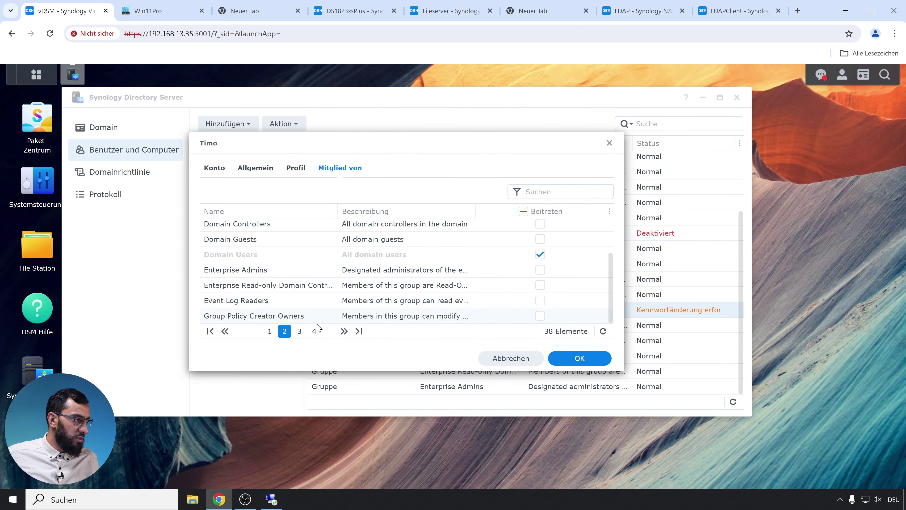
pyautogui.click(299, 331)
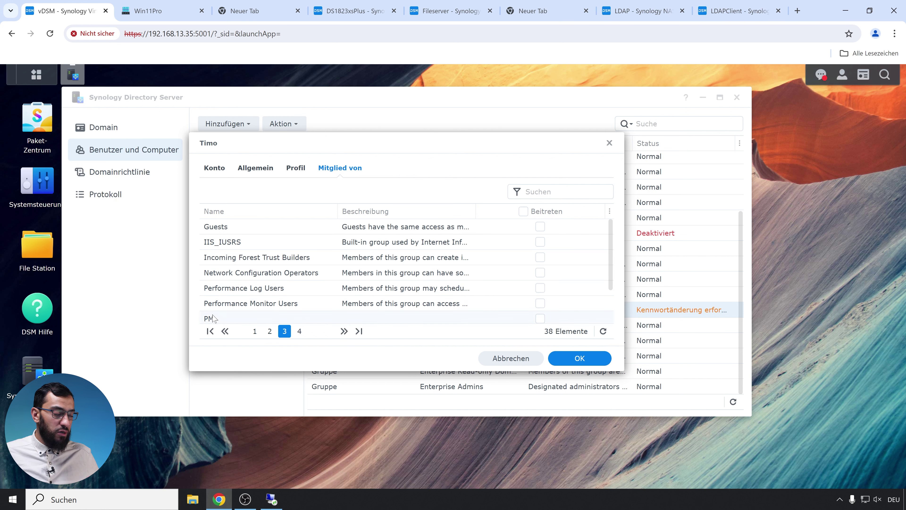
pyautogui.scroll(-1, 214, 318)
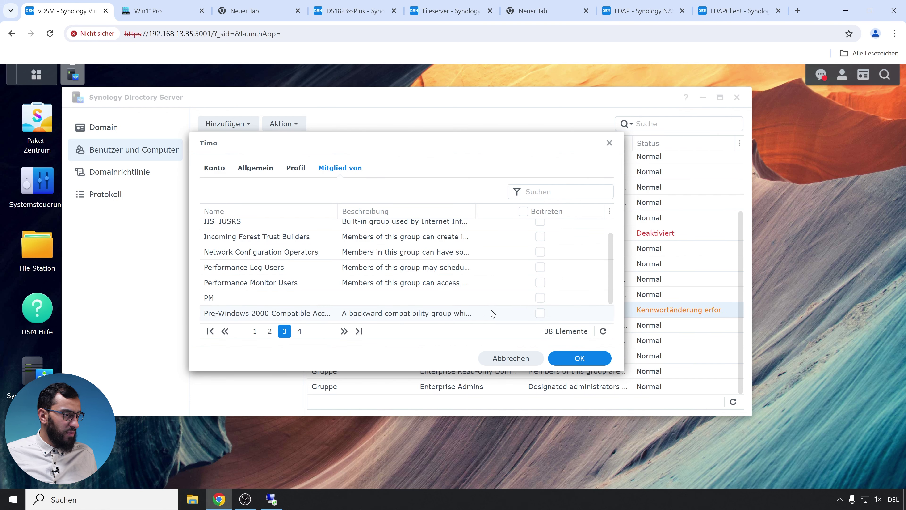
pyautogui.click(540, 297)
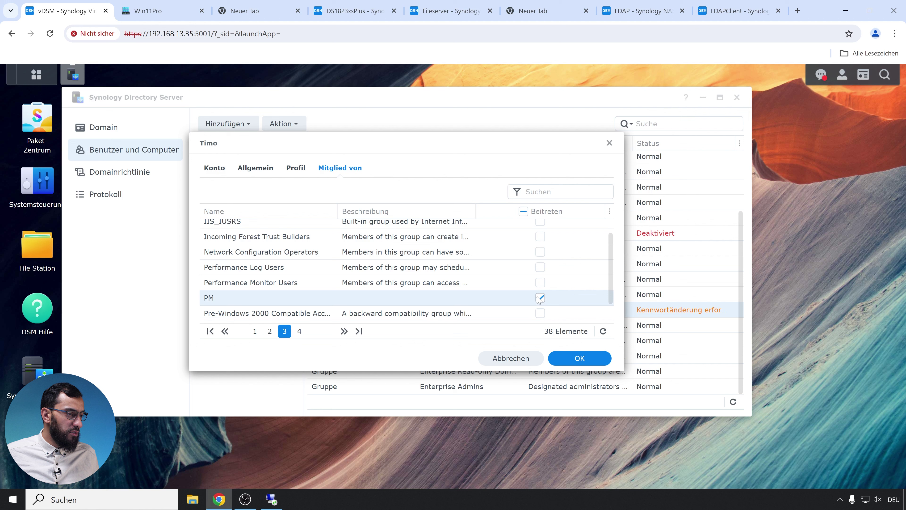
pyautogui.click(579, 358)
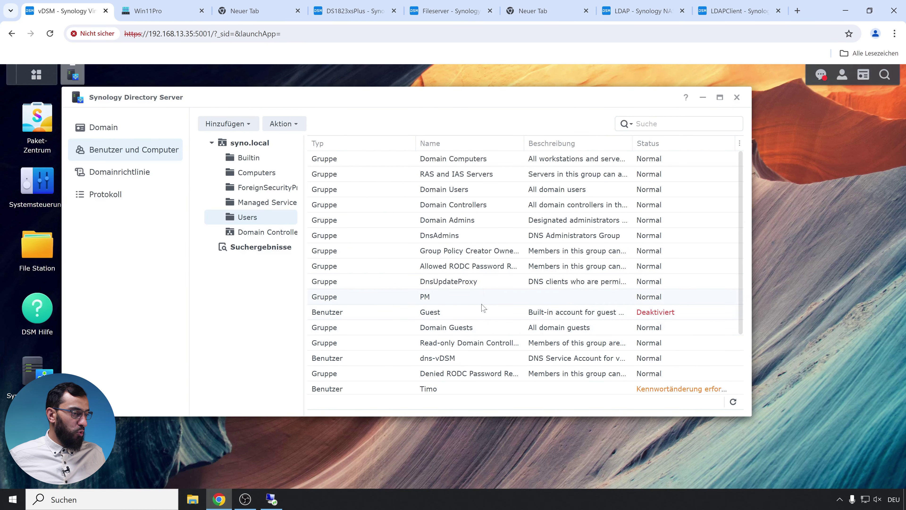
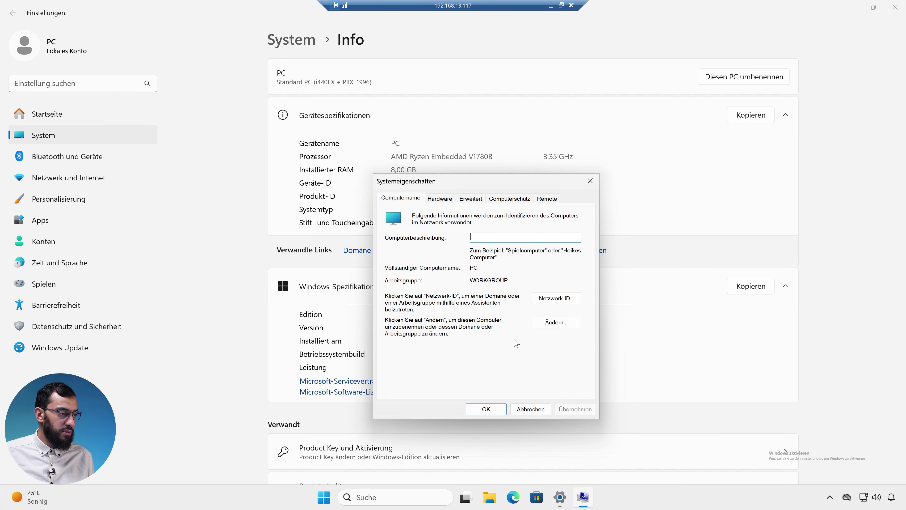
# Step: Open the computer name and domain change settings and switch the PC's membership from workgroup to domain
pyautogui.click(567, 325)
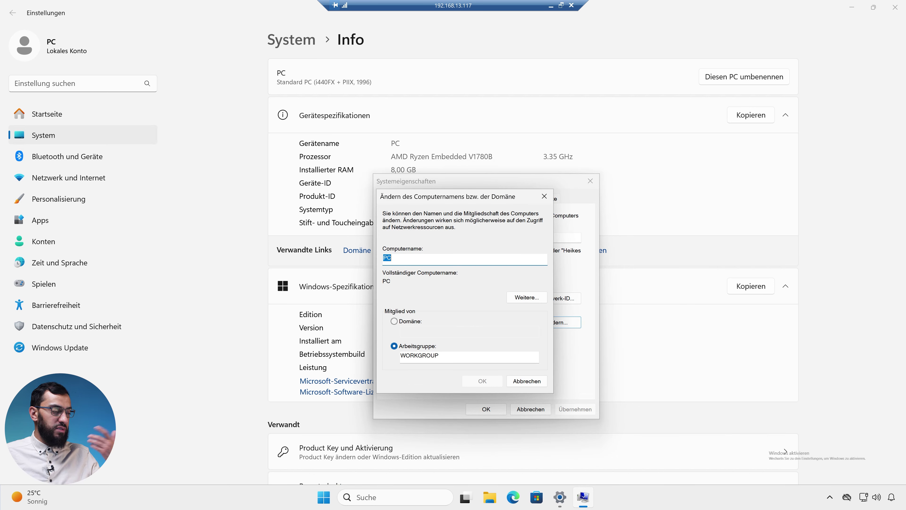
pyautogui.click(391, 257)
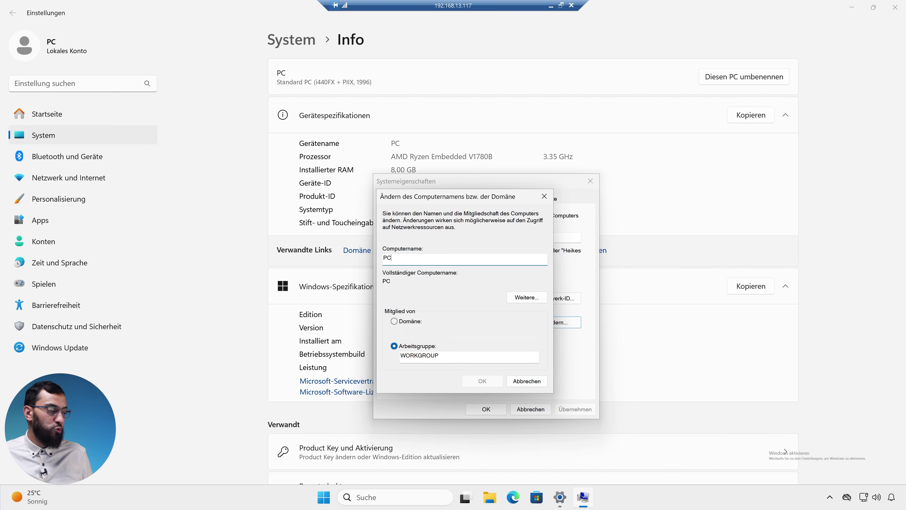
pyautogui.click(395, 322)
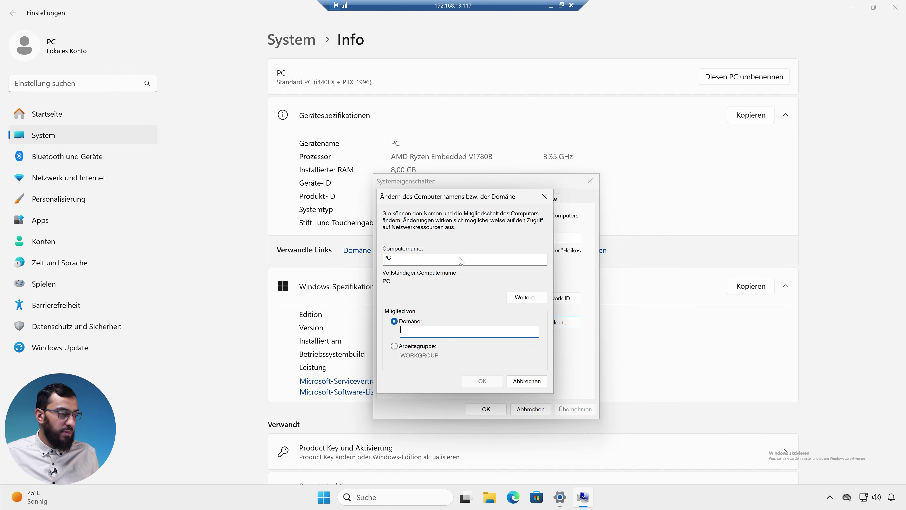
# Step: Switch to Synology Directory Server and look up the domain name in the domain information
pyautogui.click(550, 6)
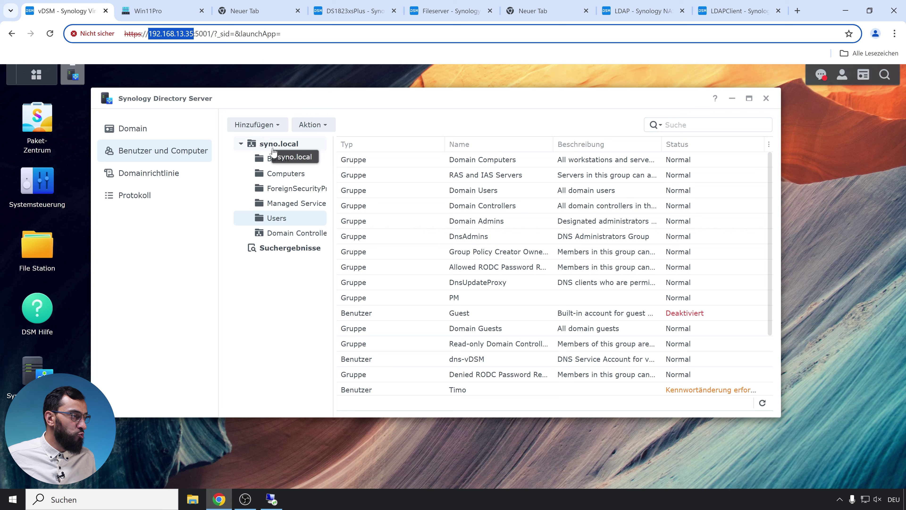
pyautogui.click(133, 137)
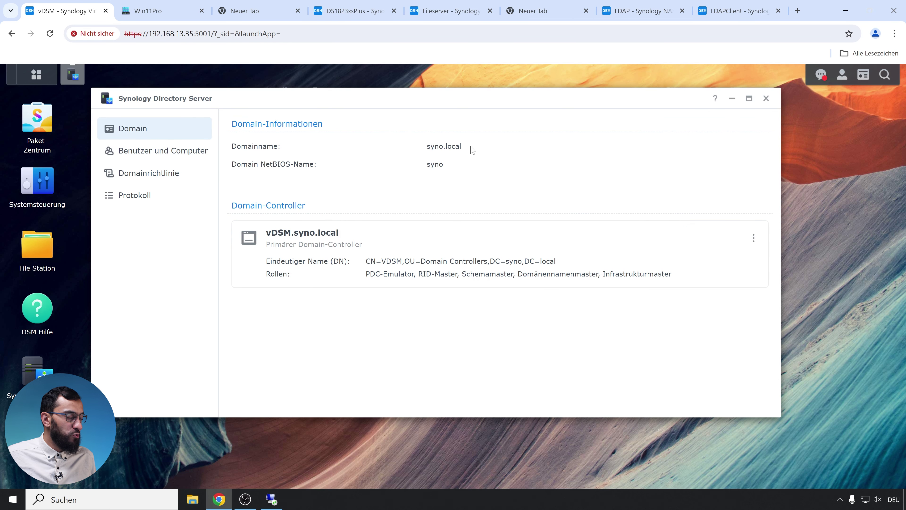
pyautogui.click(136, 151)
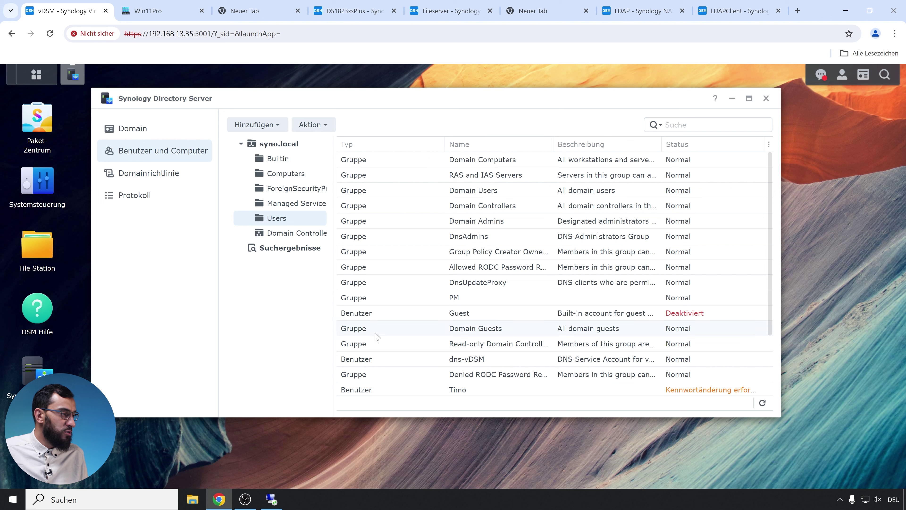
# Step: Return to the remote Windows PC and enter syno.local as the domain to join
pyautogui.moveTo(271, 499)
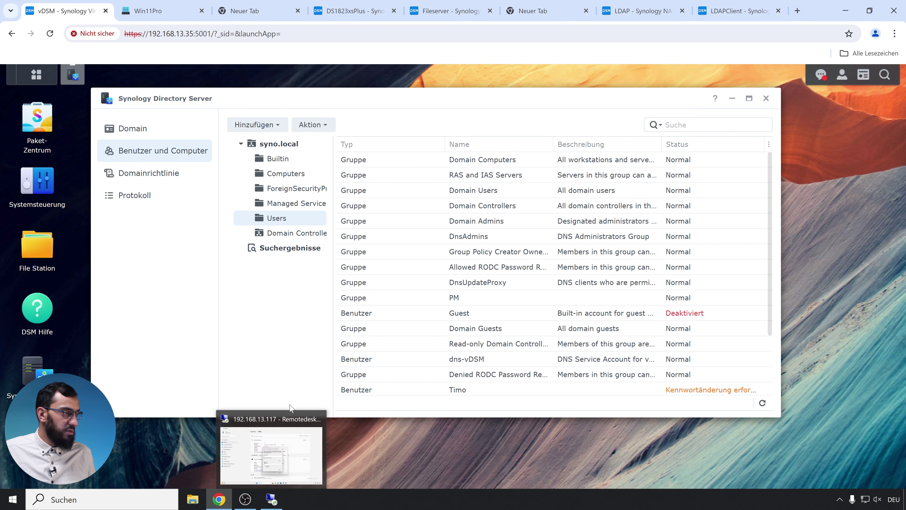
pyautogui.click(272, 499)
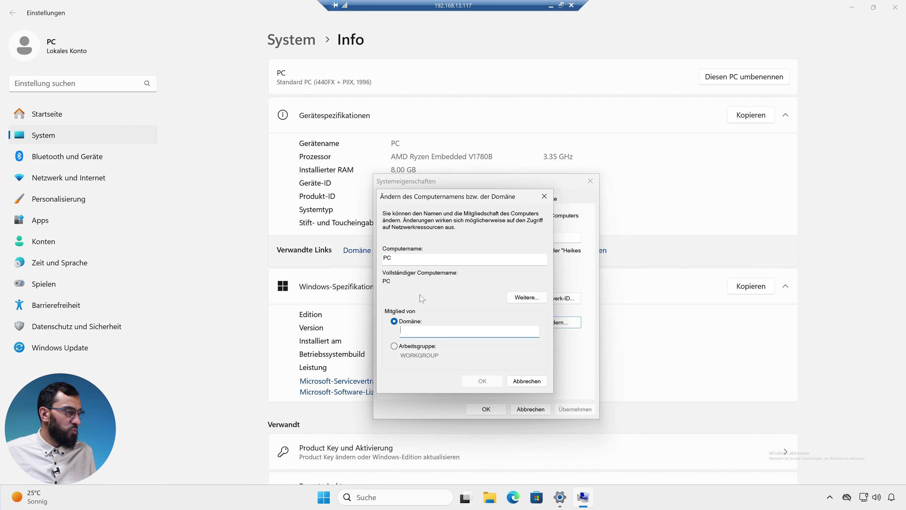
pyautogui.write('syno')
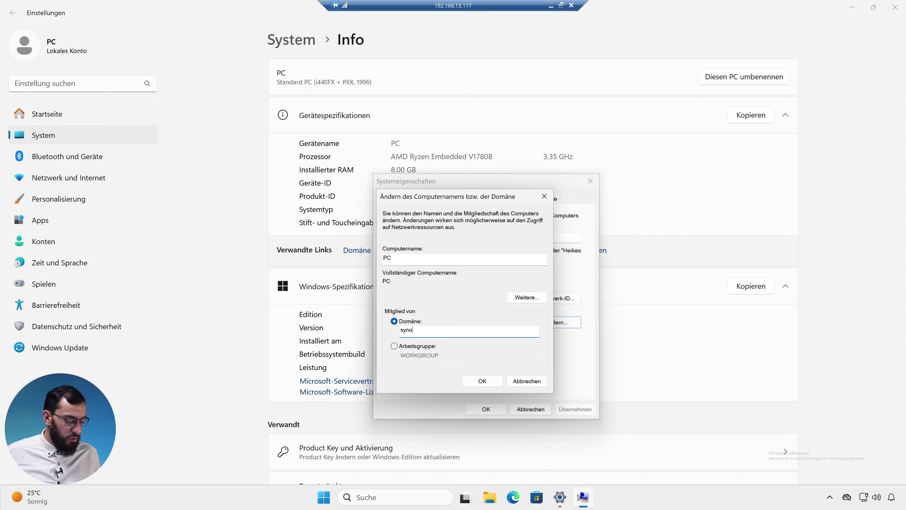
pyautogui.write('.local')
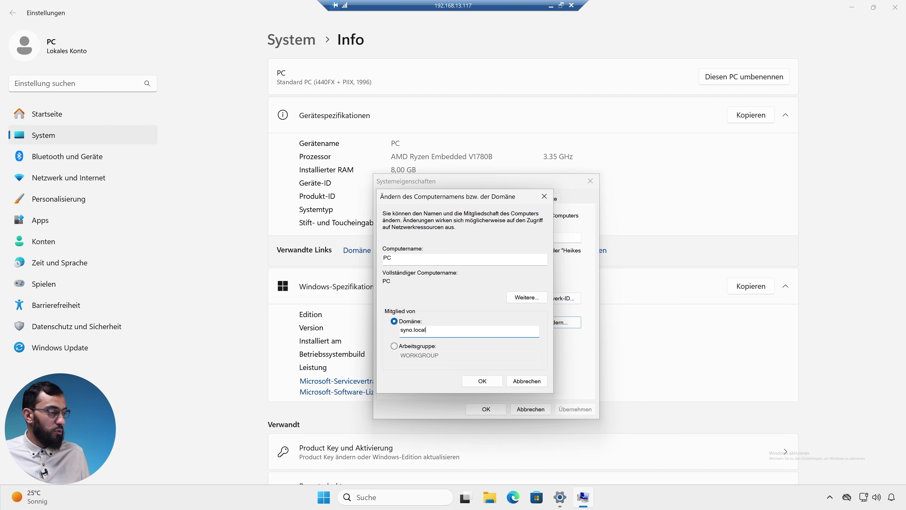
# Step: Switch to Synology Directory Server and start a new domain user, entering the login name and the account password with its confirmation
pyautogui.click(551, 7)
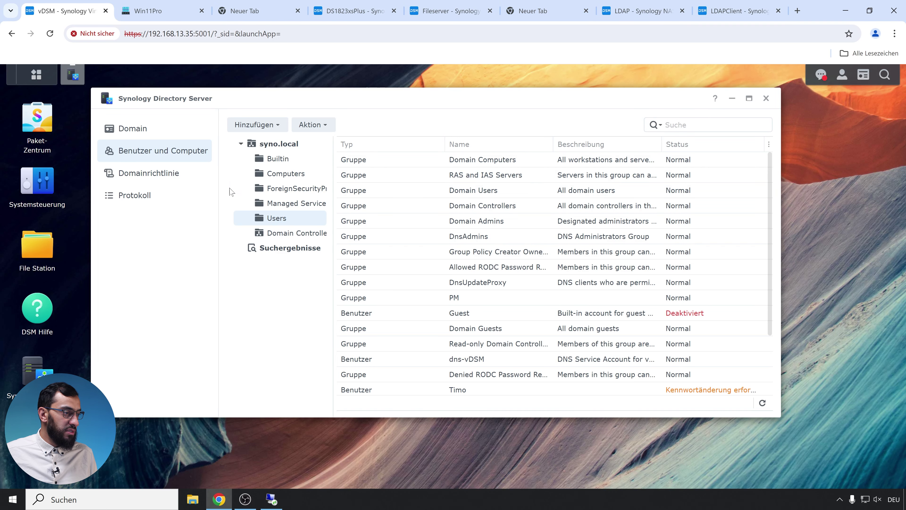
pyautogui.click(258, 125)
pyautogui.click(263, 145)
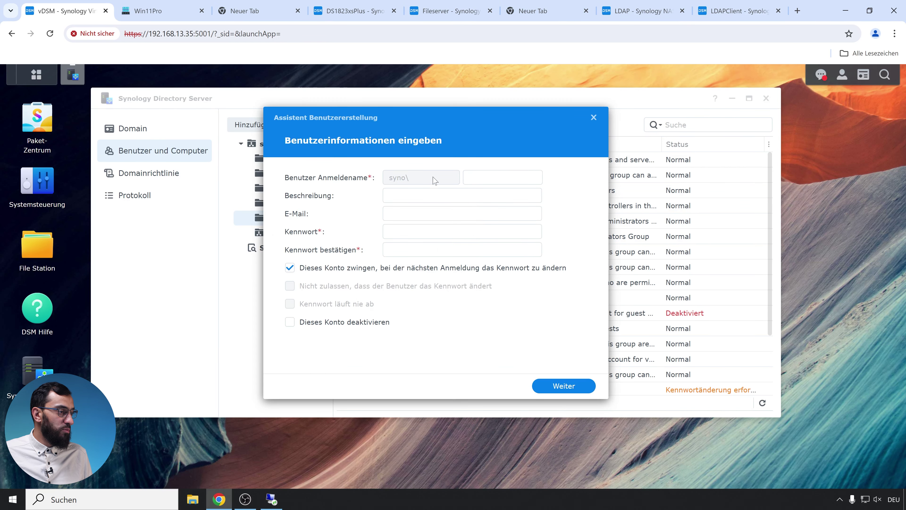
pyautogui.click(474, 177)
pyautogui.write('Boris')
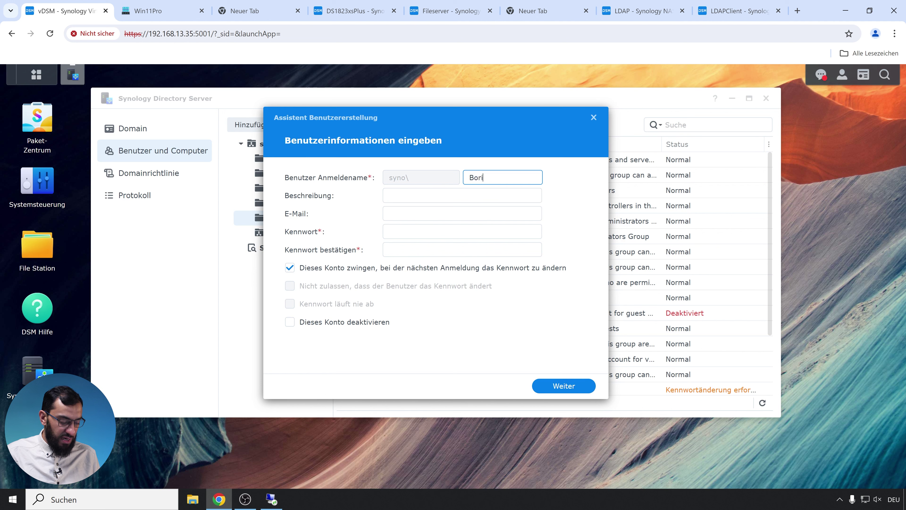
pyautogui.click(453, 227)
pyautogui.write('•••••••••')
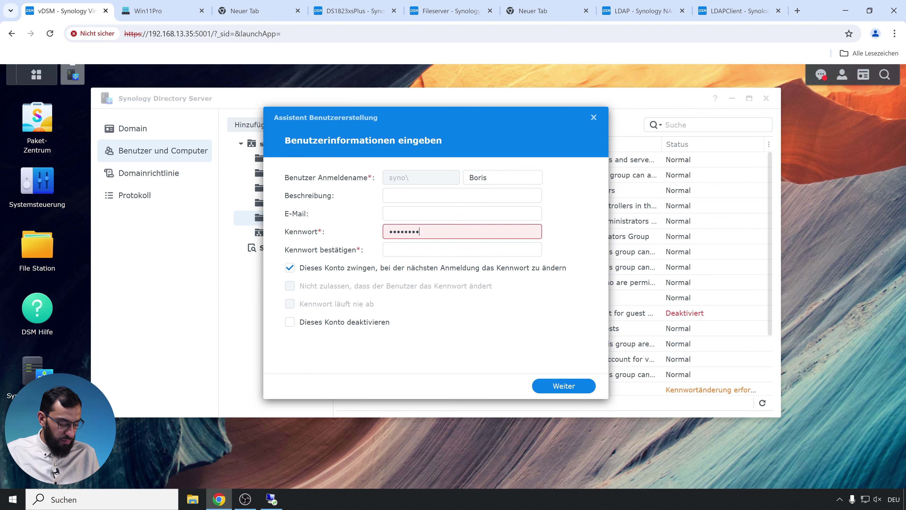
pyautogui.click(462, 250)
pyautogui.write('•••••••••')
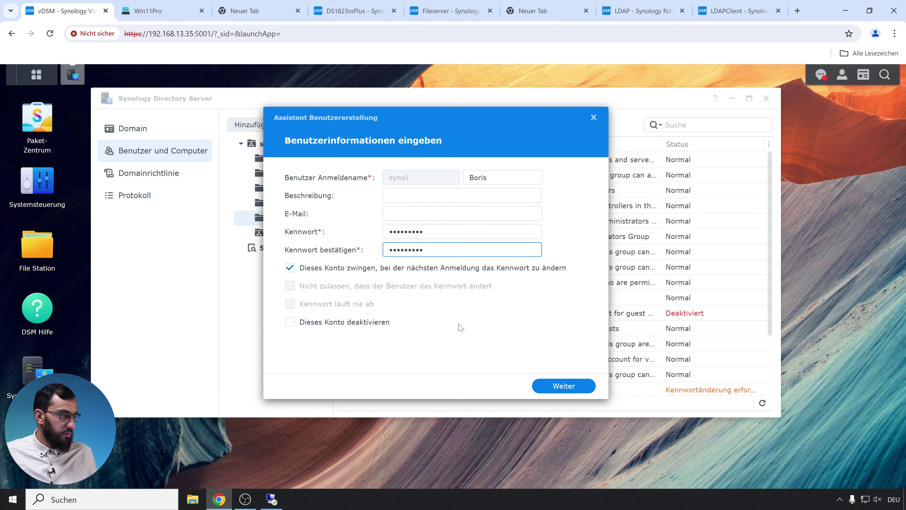
pyautogui.click(554, 389)
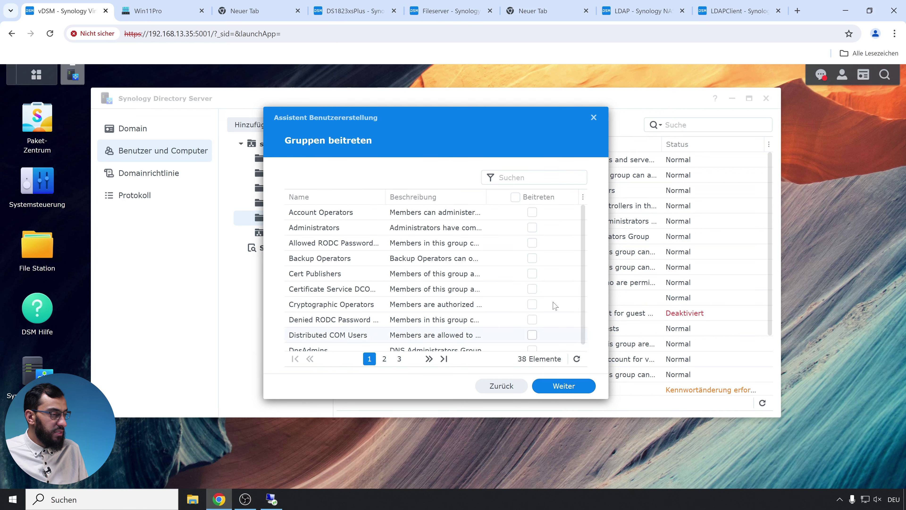
# Step: Add the new user to the Administrators group and finish creating the account
pyautogui.click(533, 228)
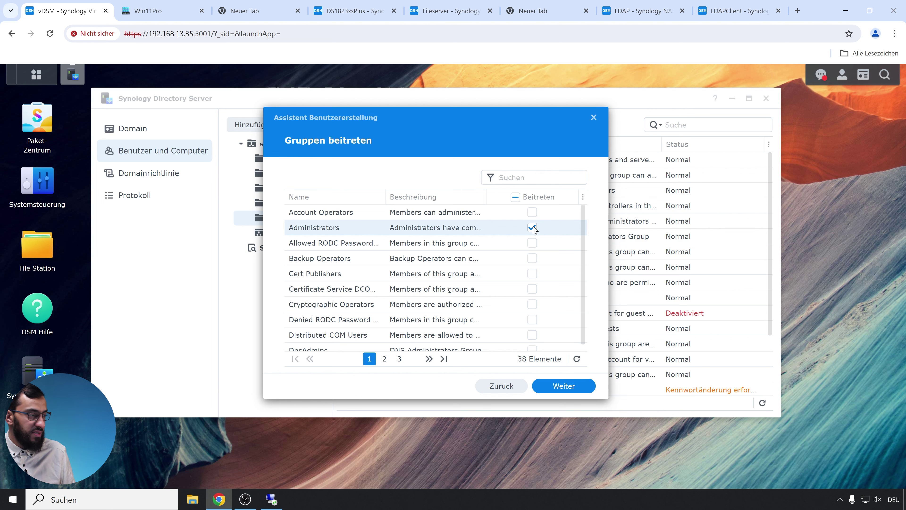
pyautogui.scroll(-1, 478, 266)
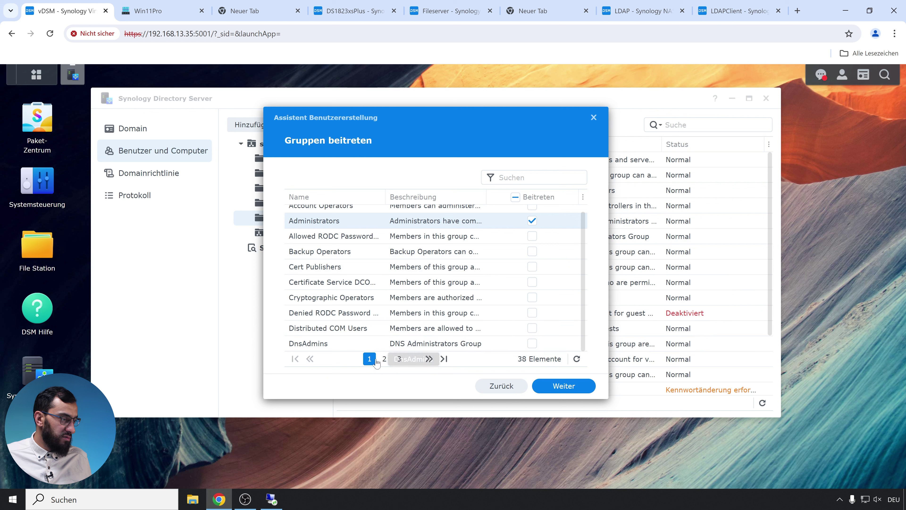
pyautogui.click(384, 359)
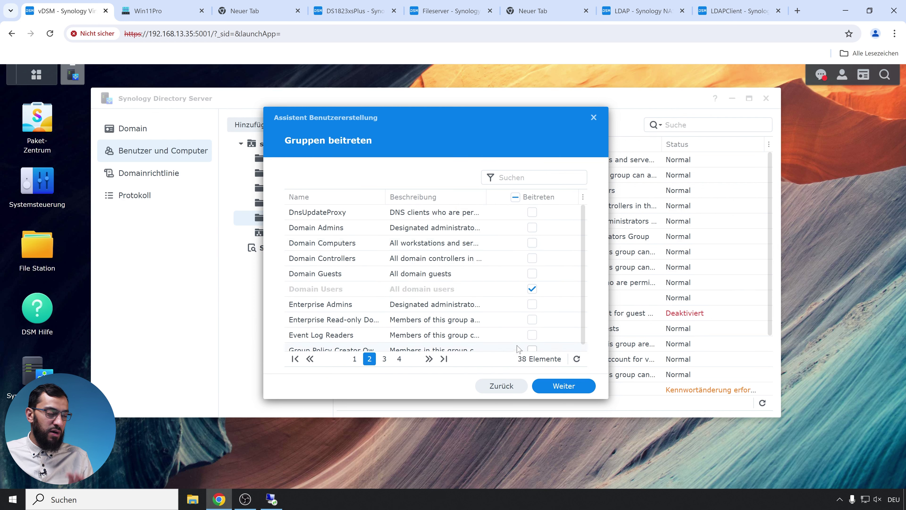
pyautogui.click(354, 359)
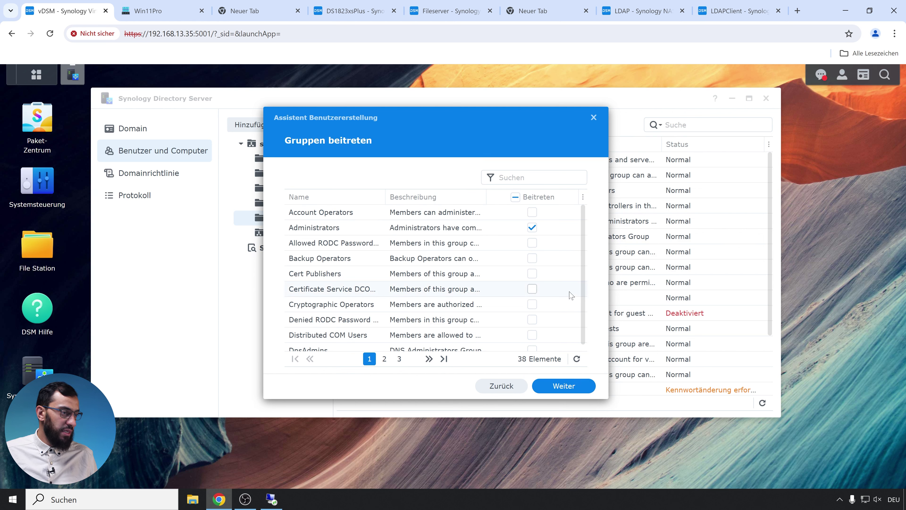
pyautogui.click(577, 392)
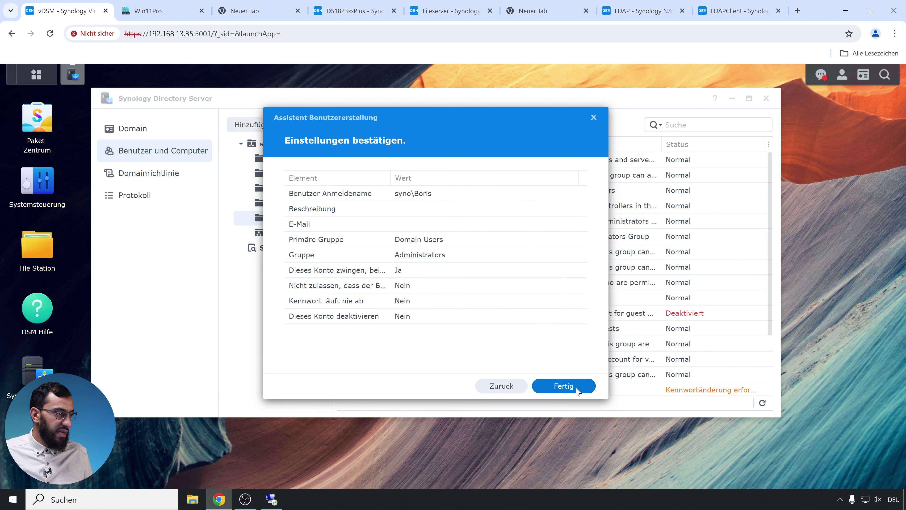
pyautogui.click(576, 391)
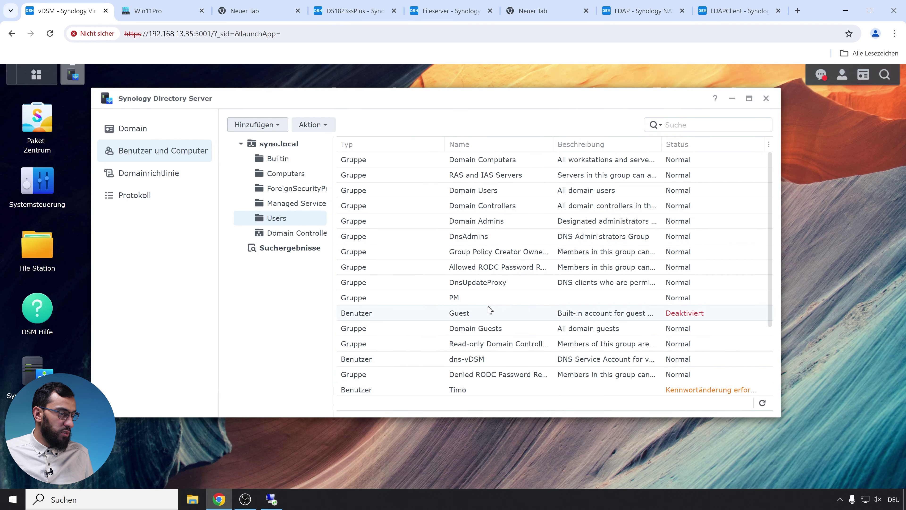
# Step: Turn off the forced password change at next login for the newly created administrator user and accept the setting
pyautogui.scroll(-3, 488, 314)
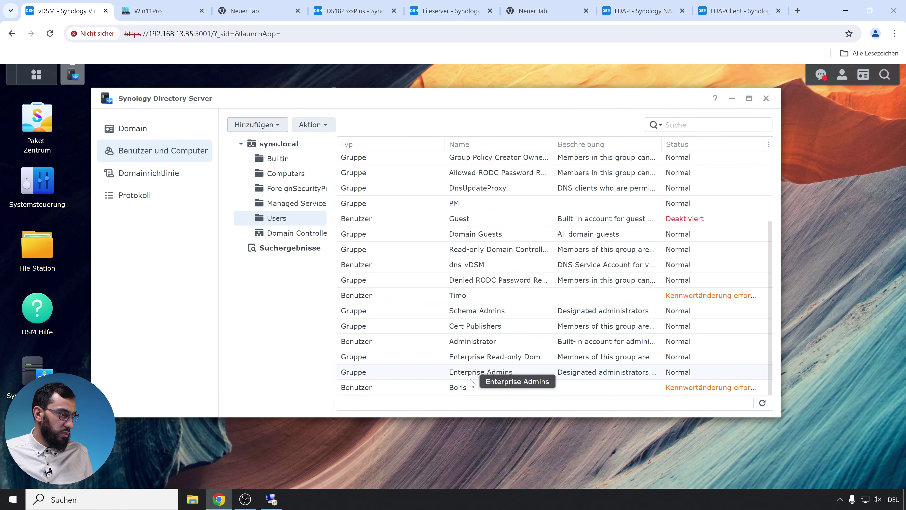
pyautogui.doubleClick(488, 387)
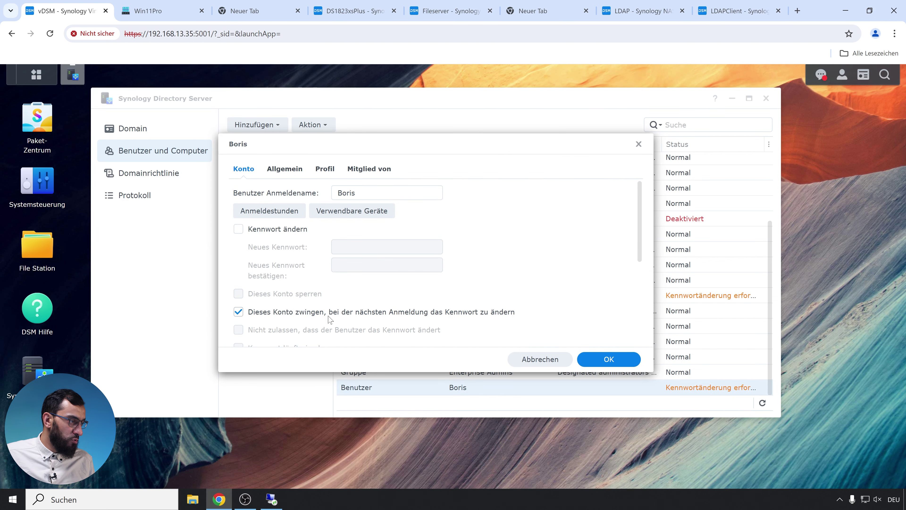
pyautogui.click(326, 314)
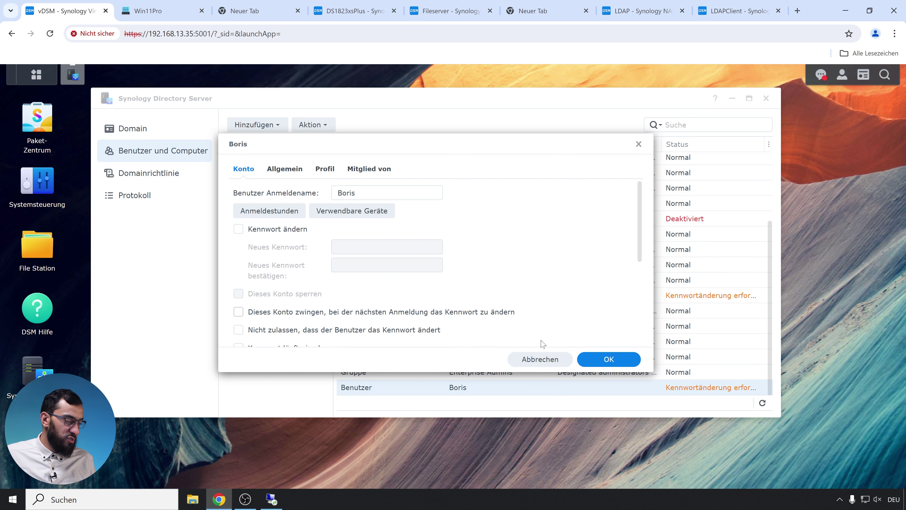
pyautogui.click(593, 363)
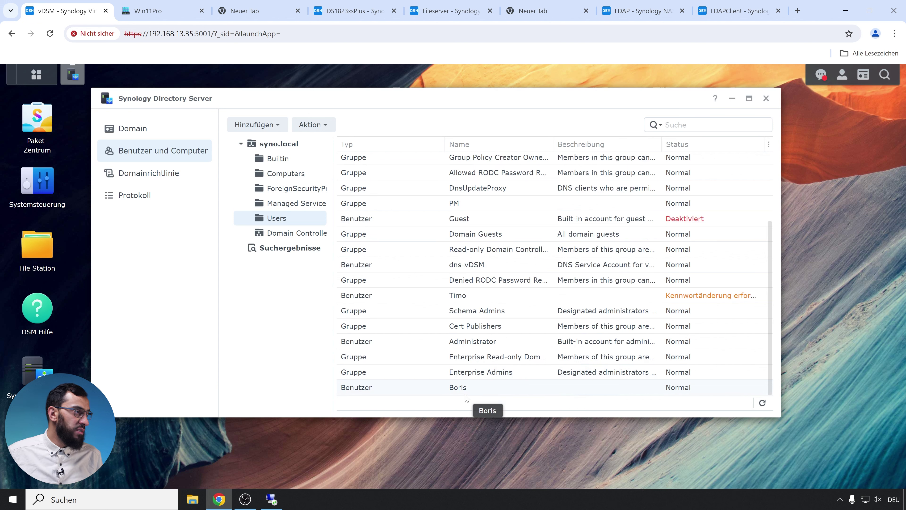
# Step: Switch to the remote Windows PC and submit the syno.local domain join with the administrator's syno domain user name and account password
pyautogui.click(280, 498)
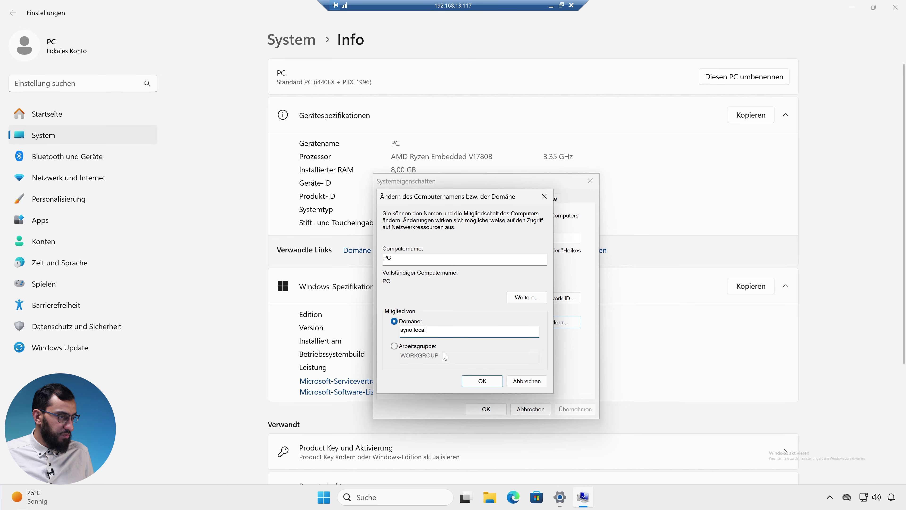
pyautogui.click(480, 381)
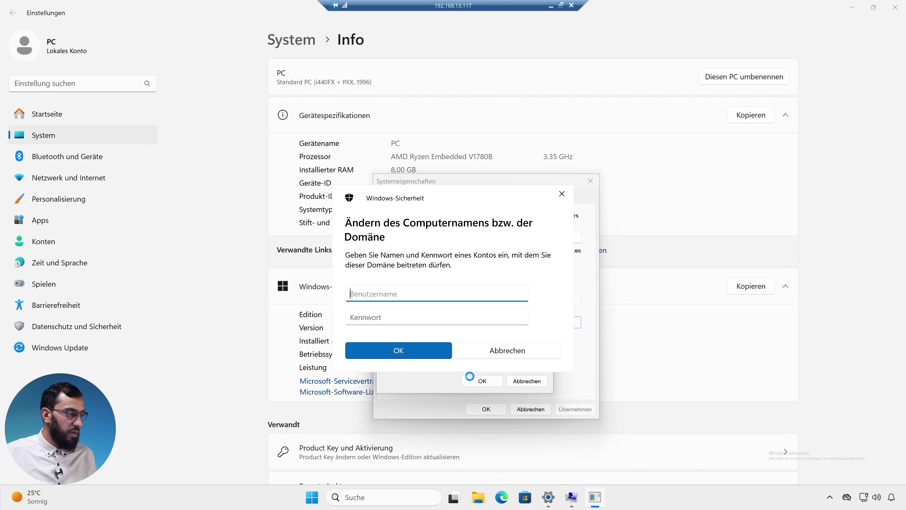
pyautogui.write('syno')
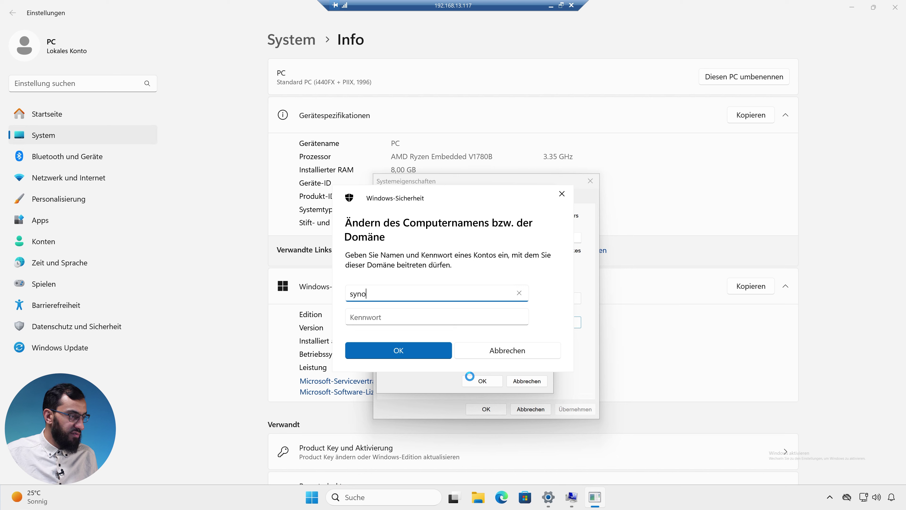
pyautogui.write('\\Boris')
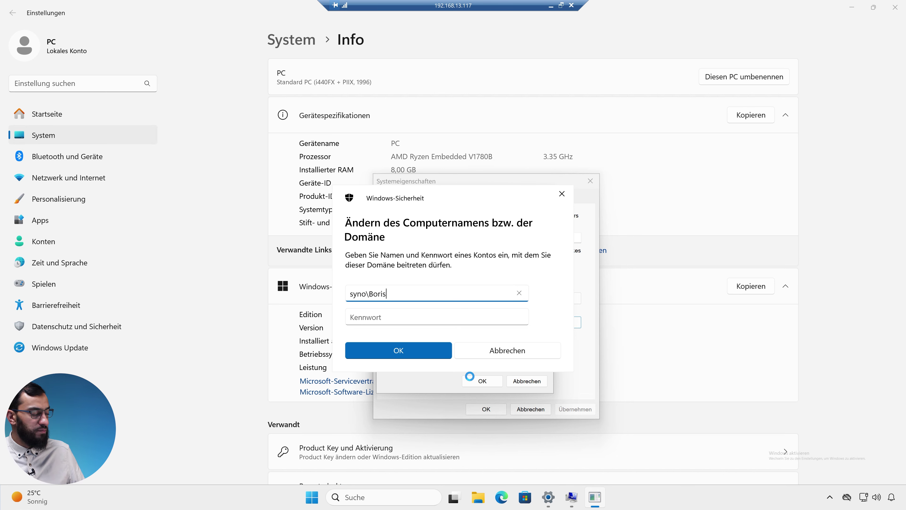
pyautogui.press('Tab')
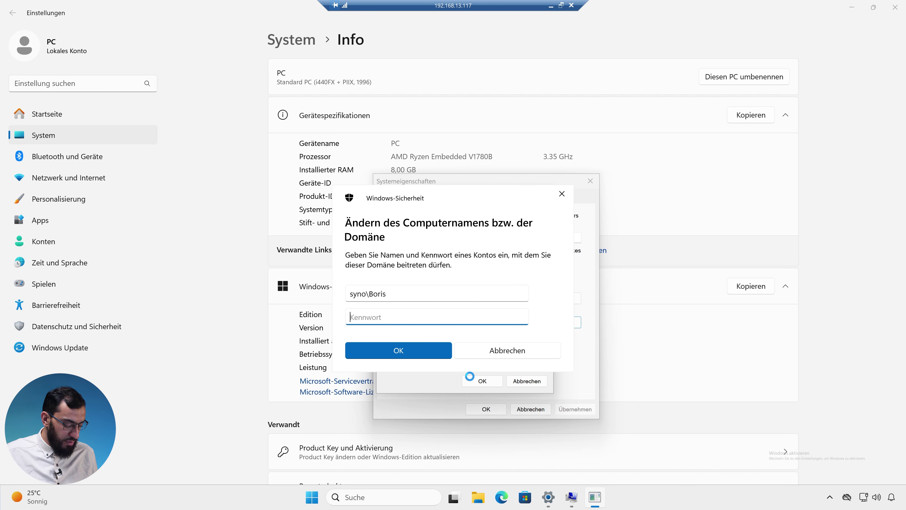
pyautogui.write('*********')
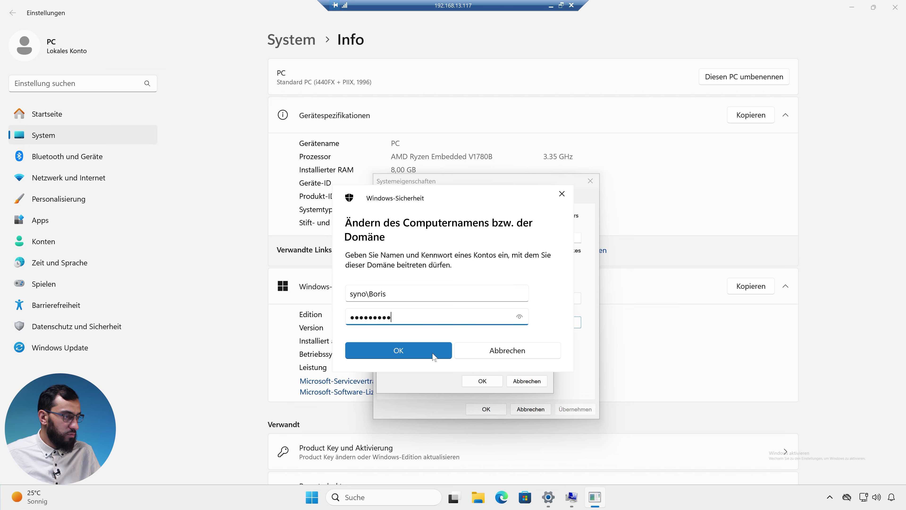
pyautogui.click(519, 317)
pyautogui.moveTo(519, 321); pyautogui.dragTo(519, 321)
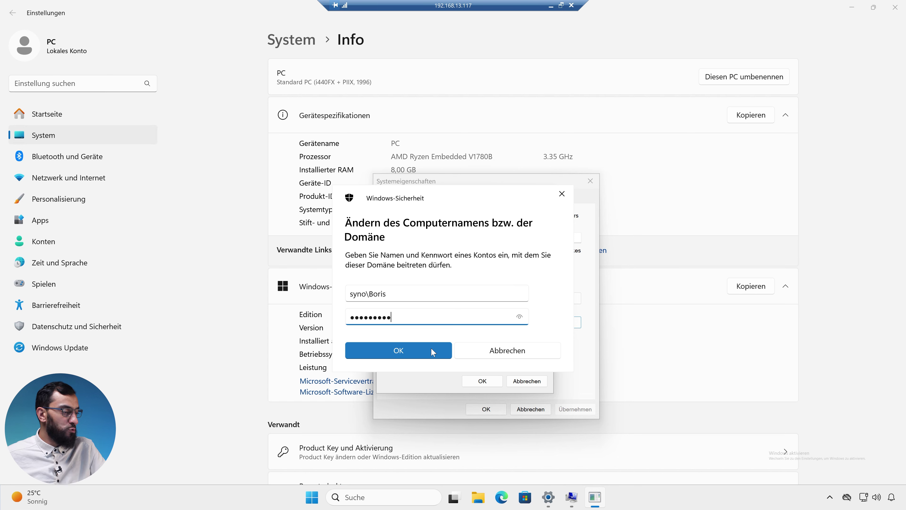
pyautogui.click(431, 348)
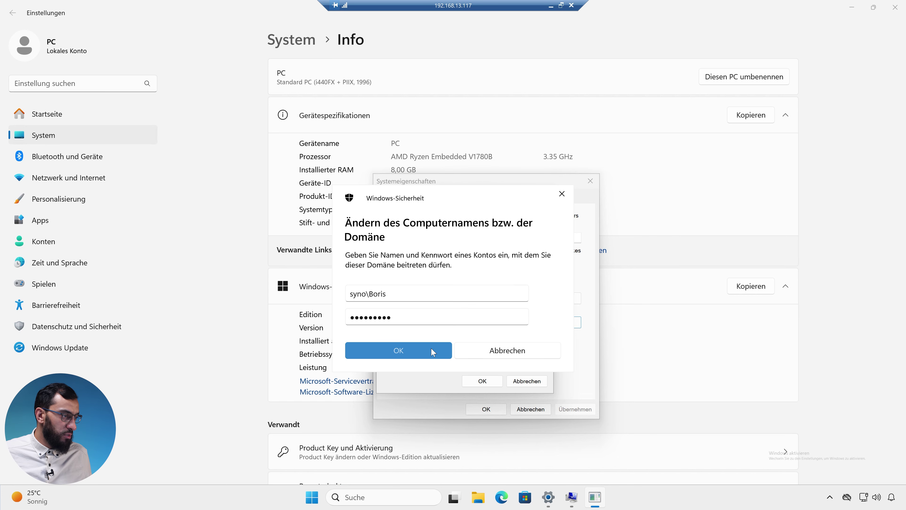
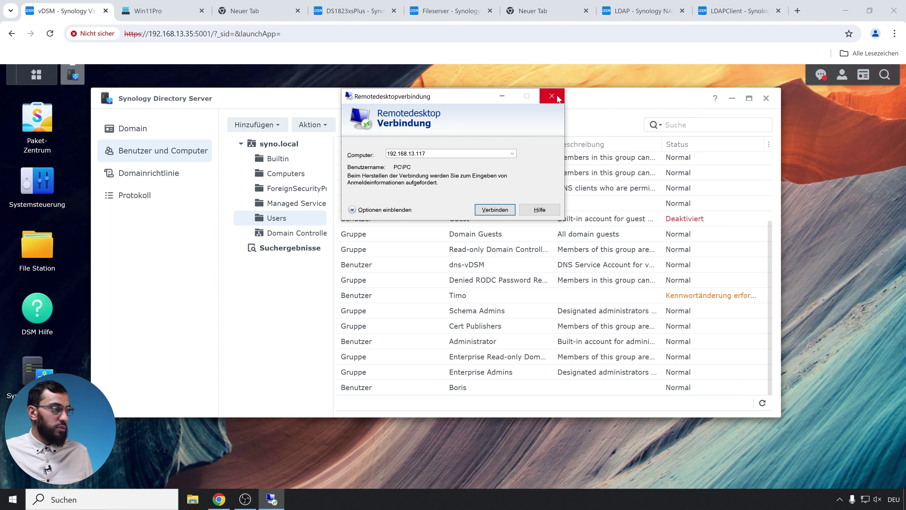
# Step: Close the Remote Desktop connection window, switch to the Win11Pro virtual machine console and choose to sign in as another user
pyautogui.click(552, 96)
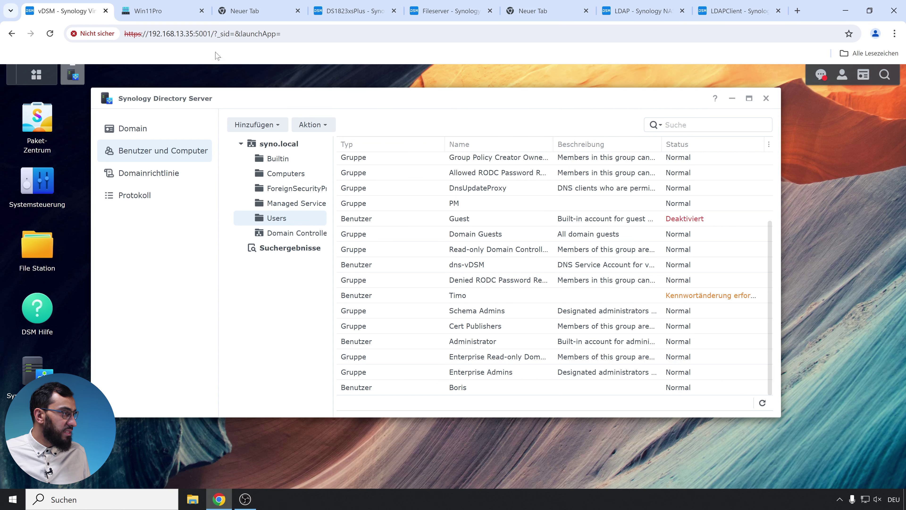
pyautogui.click(157, 14)
pyautogui.click(287, 143)
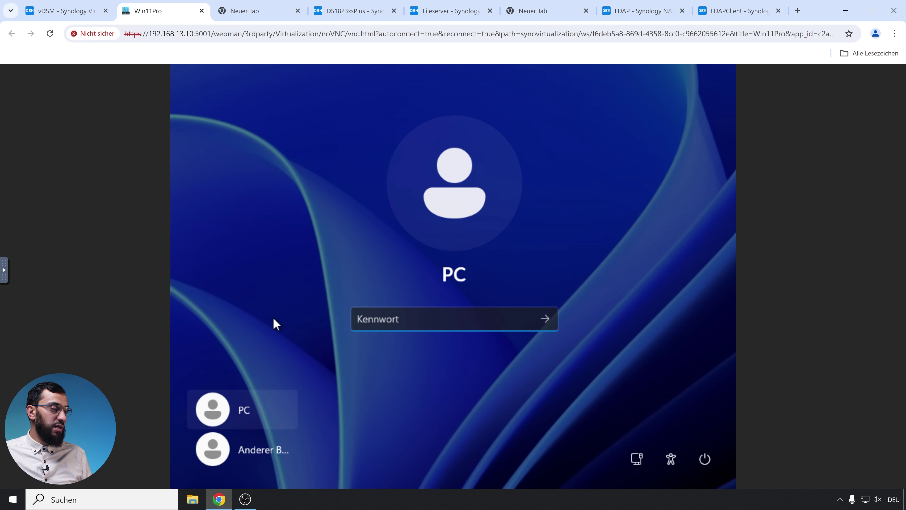
pyautogui.click(278, 449)
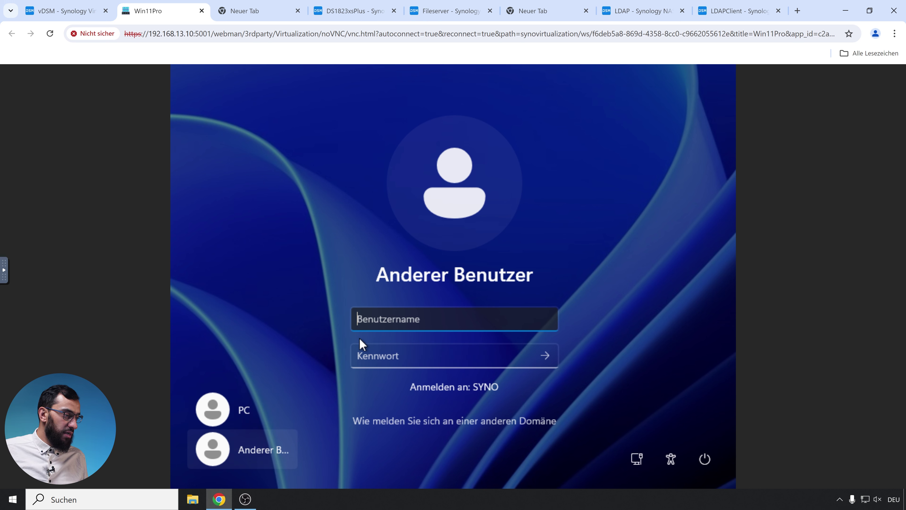
# Step: Enter the standard domain user's login name with the syno\ prefix and the account password, and submit the sign-in
pyautogui.write('sy')
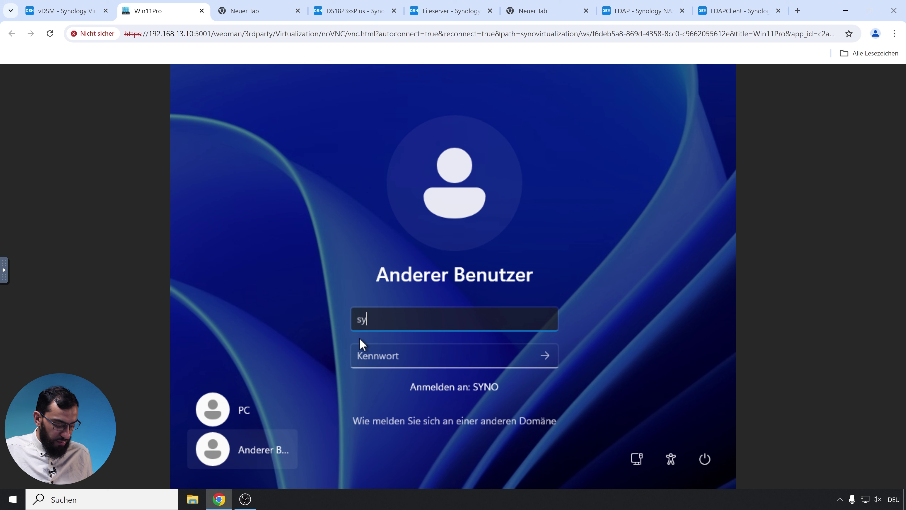
pyautogui.write('no\\')
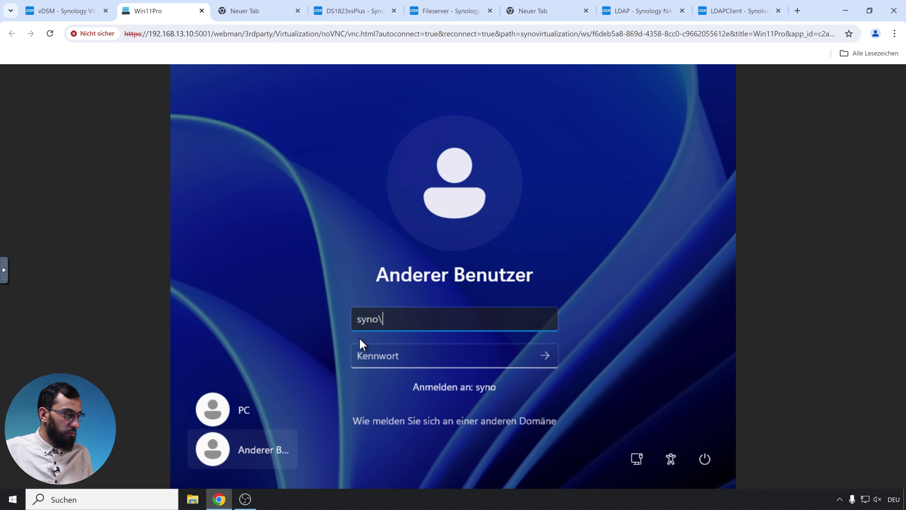
pyautogui.write('Timo')
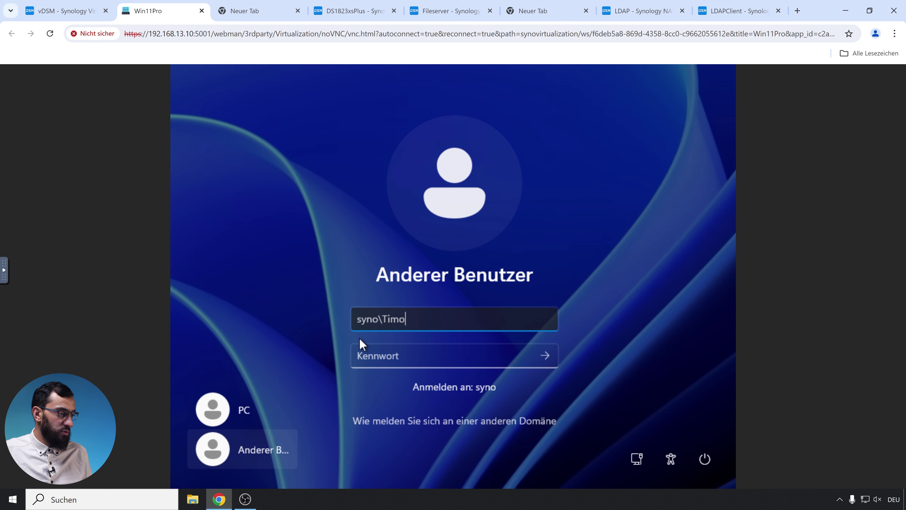
pyautogui.press('Tab')
pyautogui.write('********')
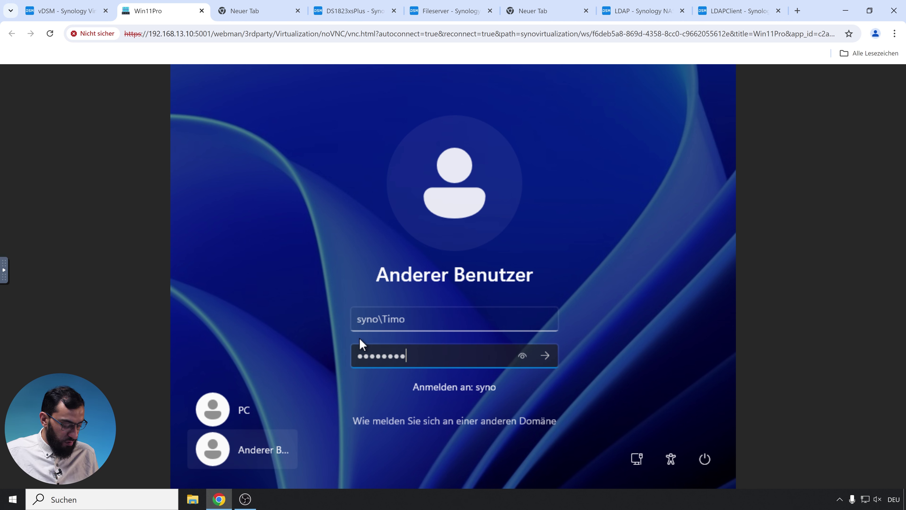
pyautogui.write('*')
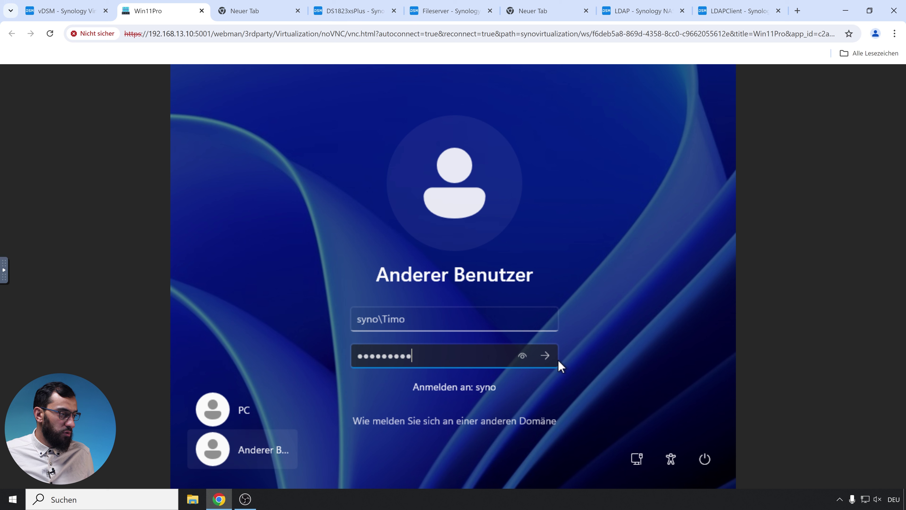
pyautogui.click(521, 354)
pyautogui.click(545, 356)
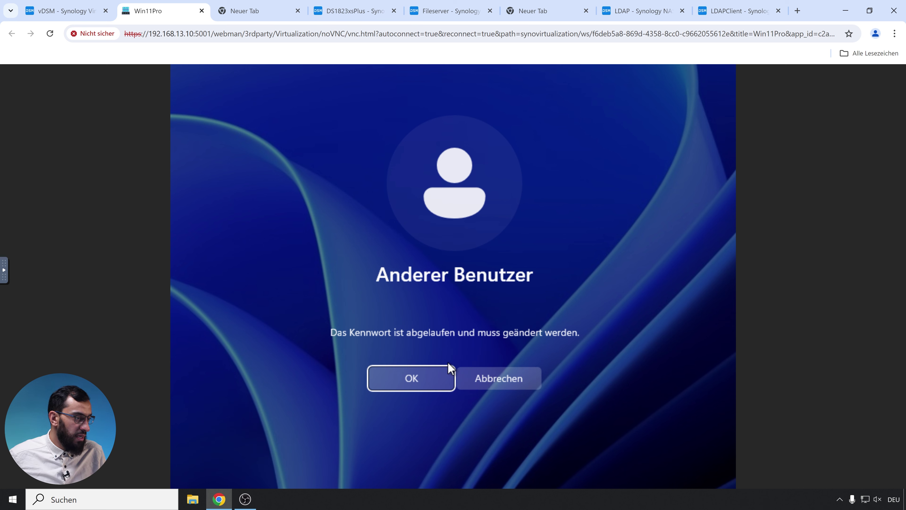
# Step: Accept the required password change and re-enter the domain user's current password
pyautogui.click(410, 376)
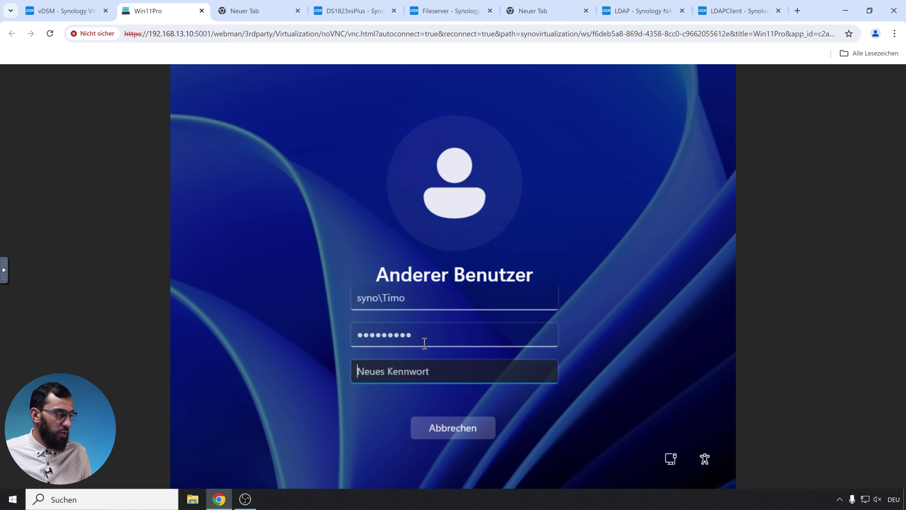
pyautogui.click(424, 343)
pyautogui.hotkey('ctrl', 'a')
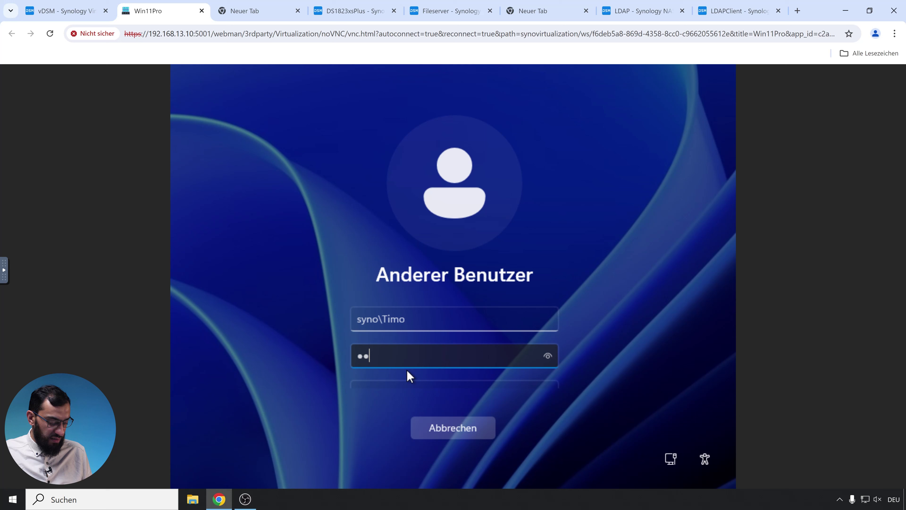
pyautogui.write('••••••')
pyautogui.press('Tab')
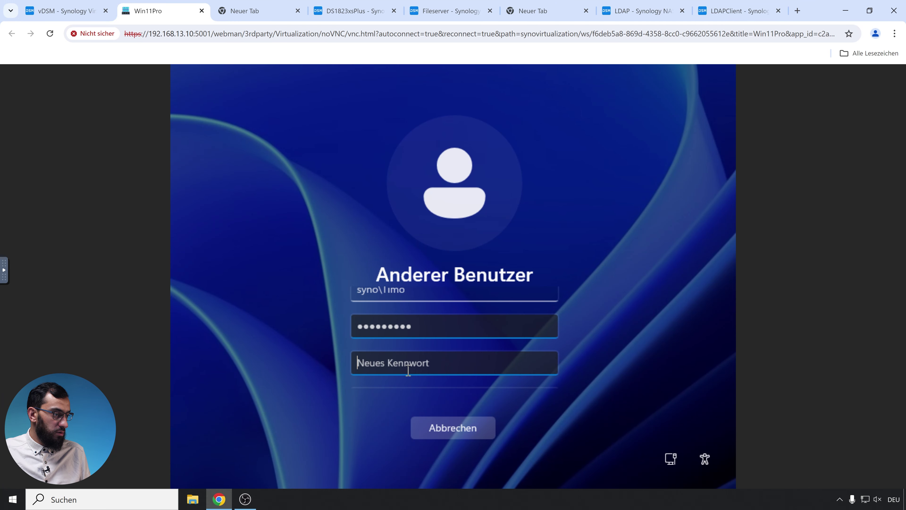
# Step: Enter and confirm the domain user's new password, submit the change and continue to the Windows desktop
pyautogui.write('••••••••')
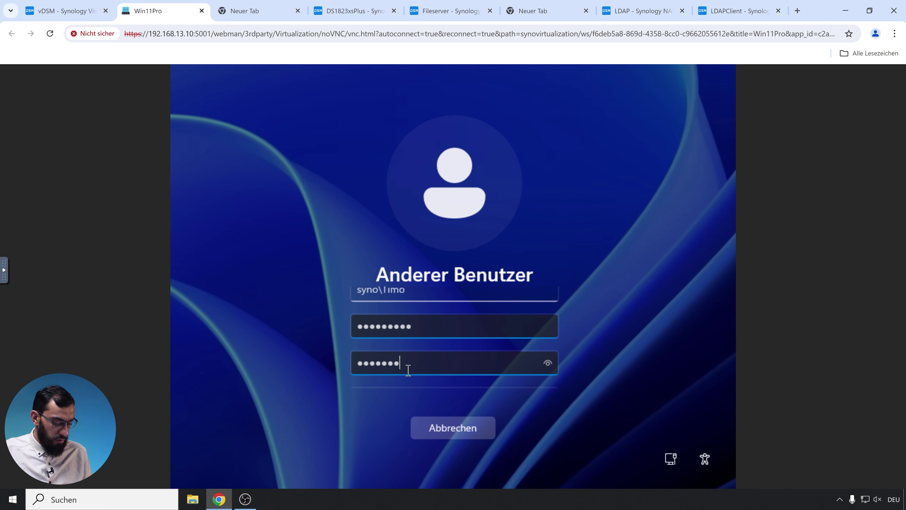
pyautogui.write('•')
pyautogui.press('Tab')
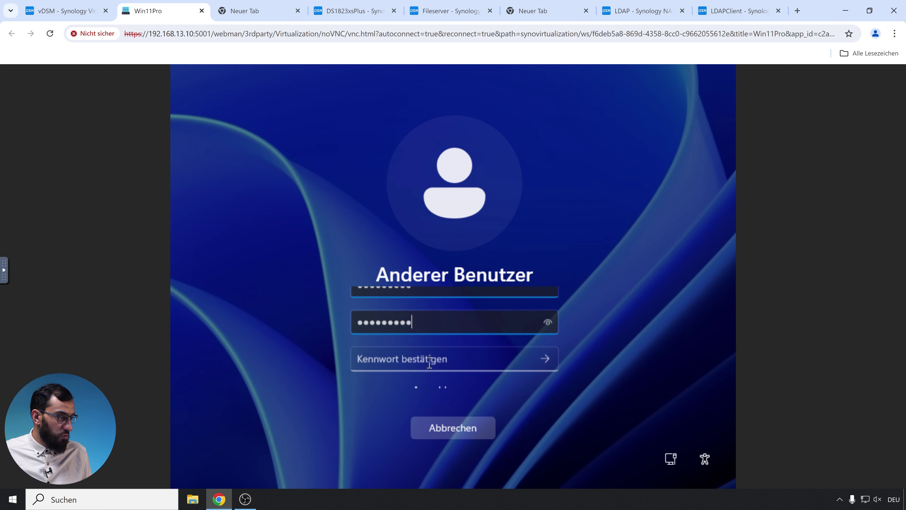
pyautogui.write('••••••••')
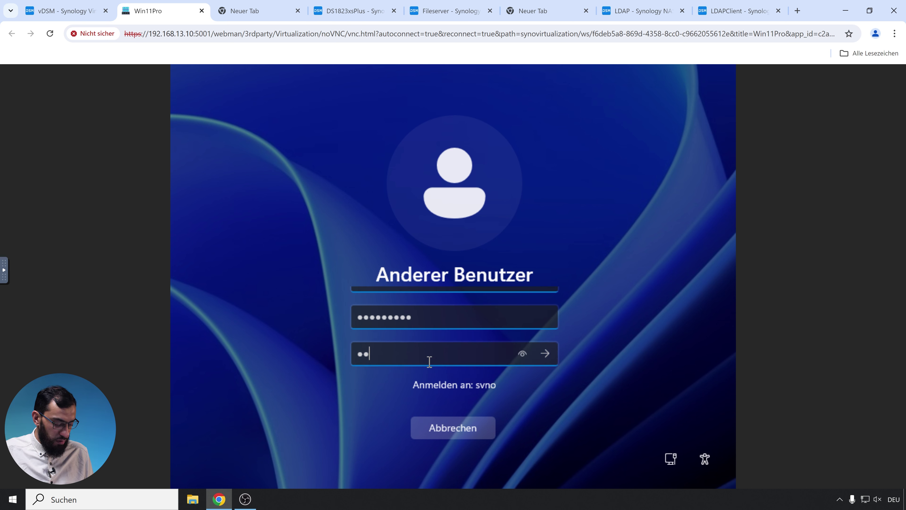
pyautogui.write('•')
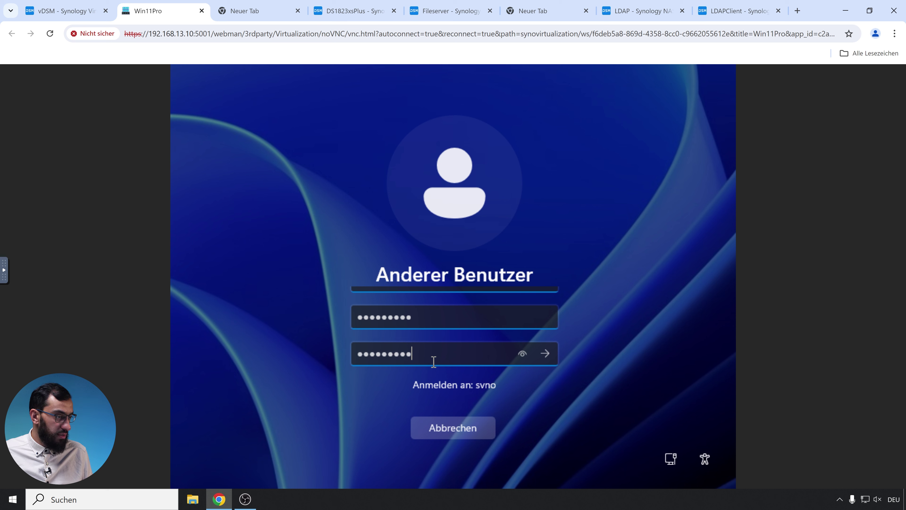
pyautogui.press('Return')
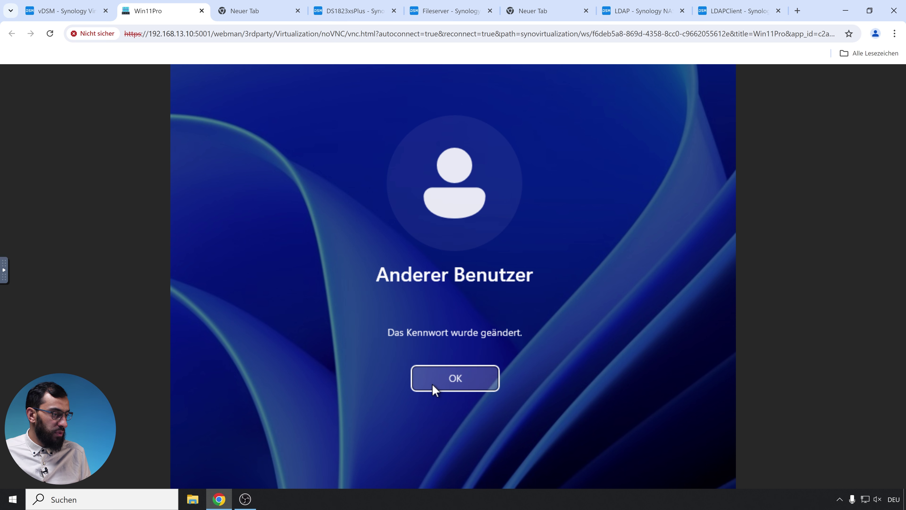
pyautogui.click(432, 385)
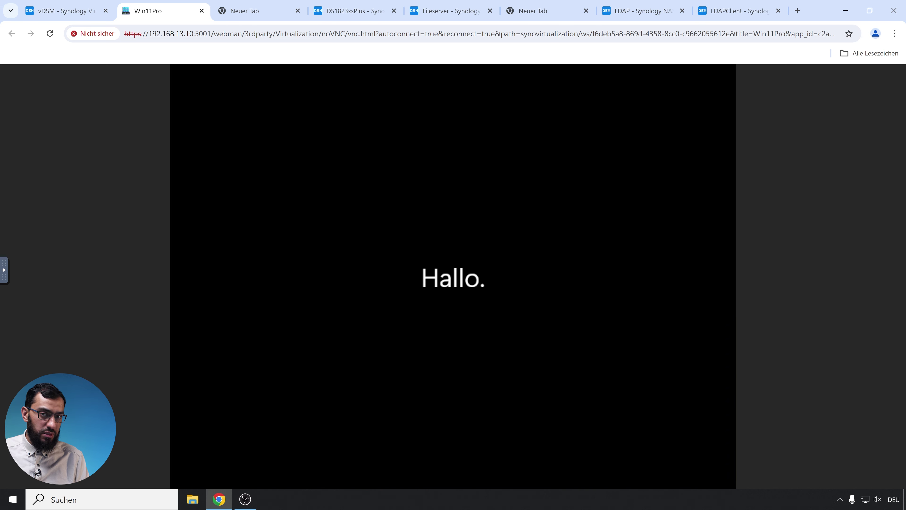
# Step: Check the user list in Synology Directory Server, and examine the signed-in account's details in the Win11Pro virtual machine
pyautogui.click(59, 18)
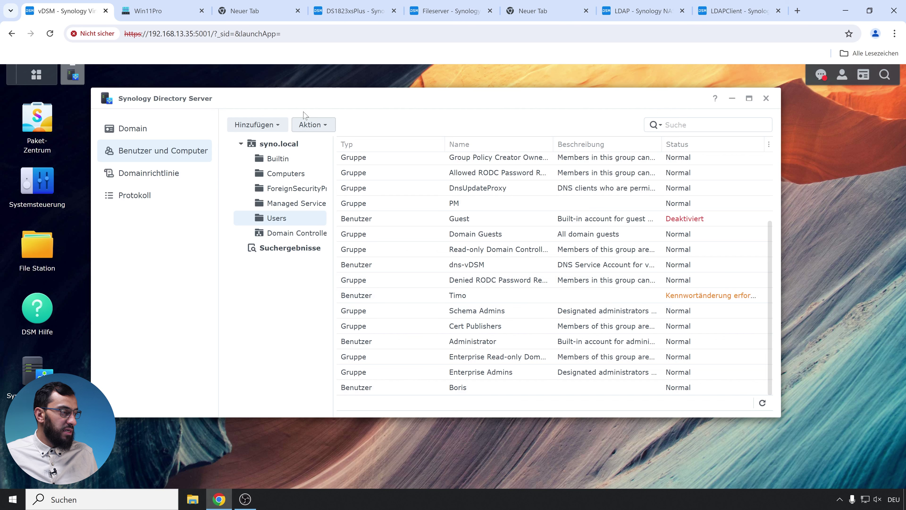
pyautogui.click(153, 11)
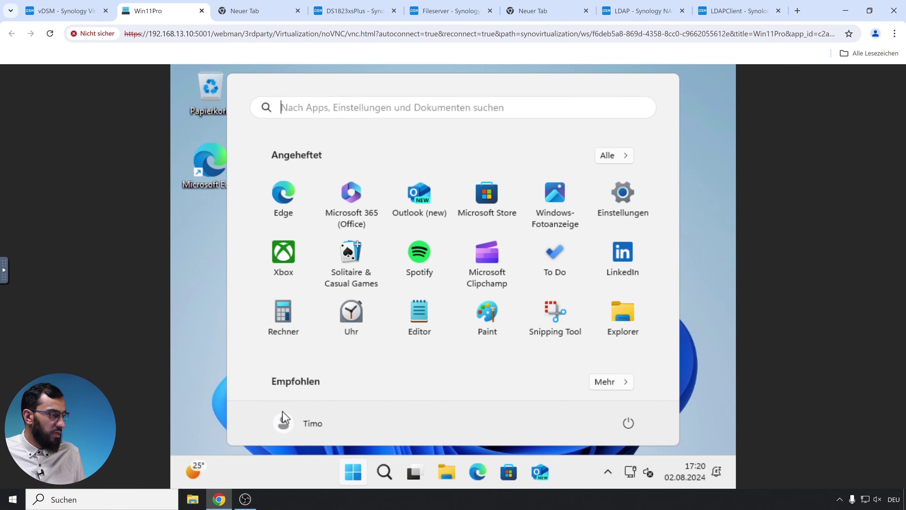
pyautogui.click(285, 424)
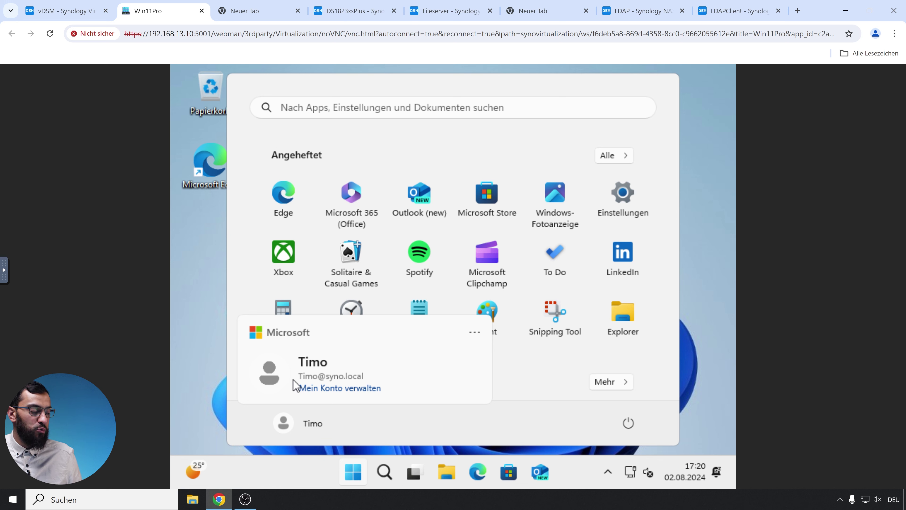
pyautogui.click(294, 381)
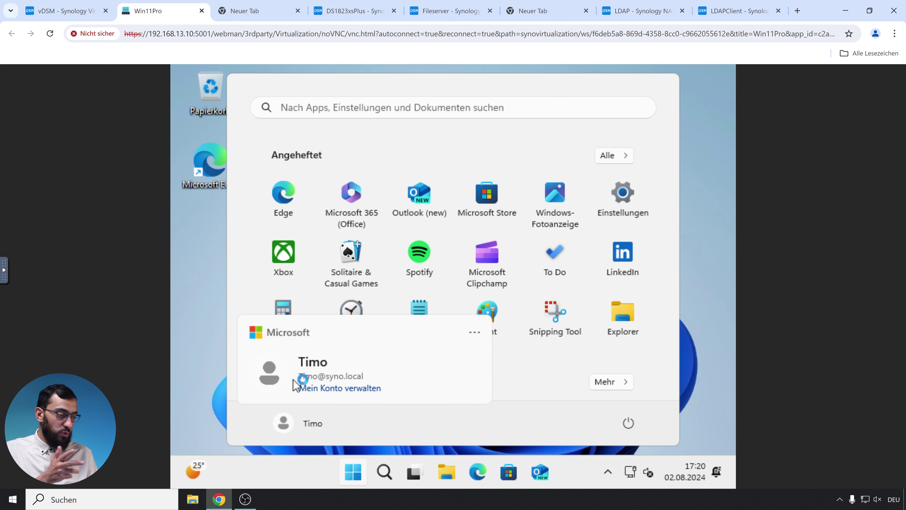